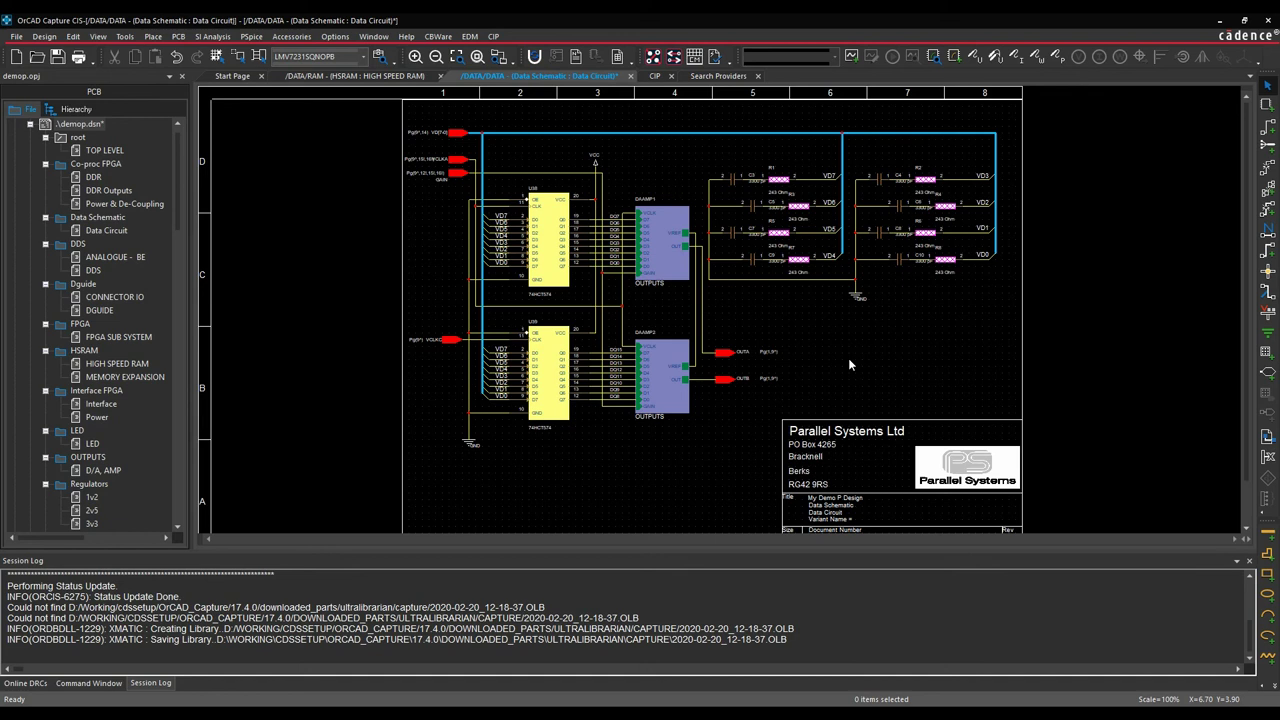
Close the Search Providers document tab to return to the Data Circuit schematic.
left_click(757, 77)
Switch to the CIP tab and log off the Component Information Portal.
left_click(654, 77)
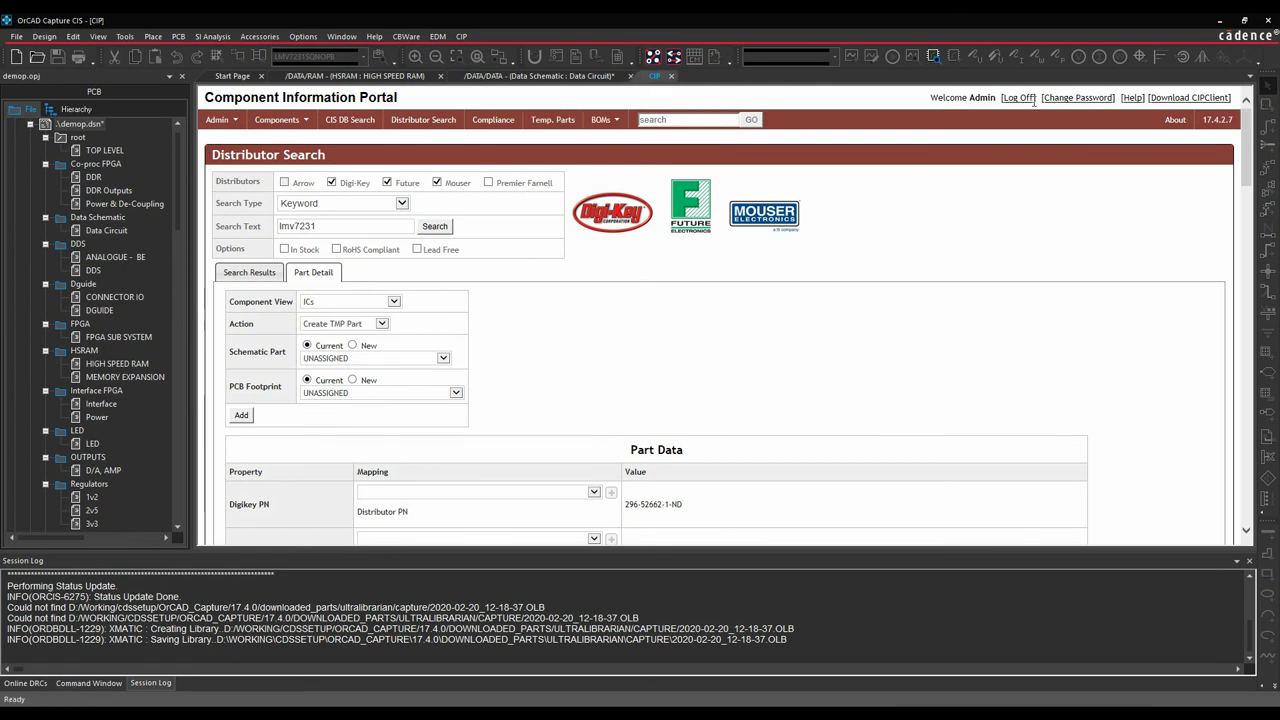
left_click(1015, 99)
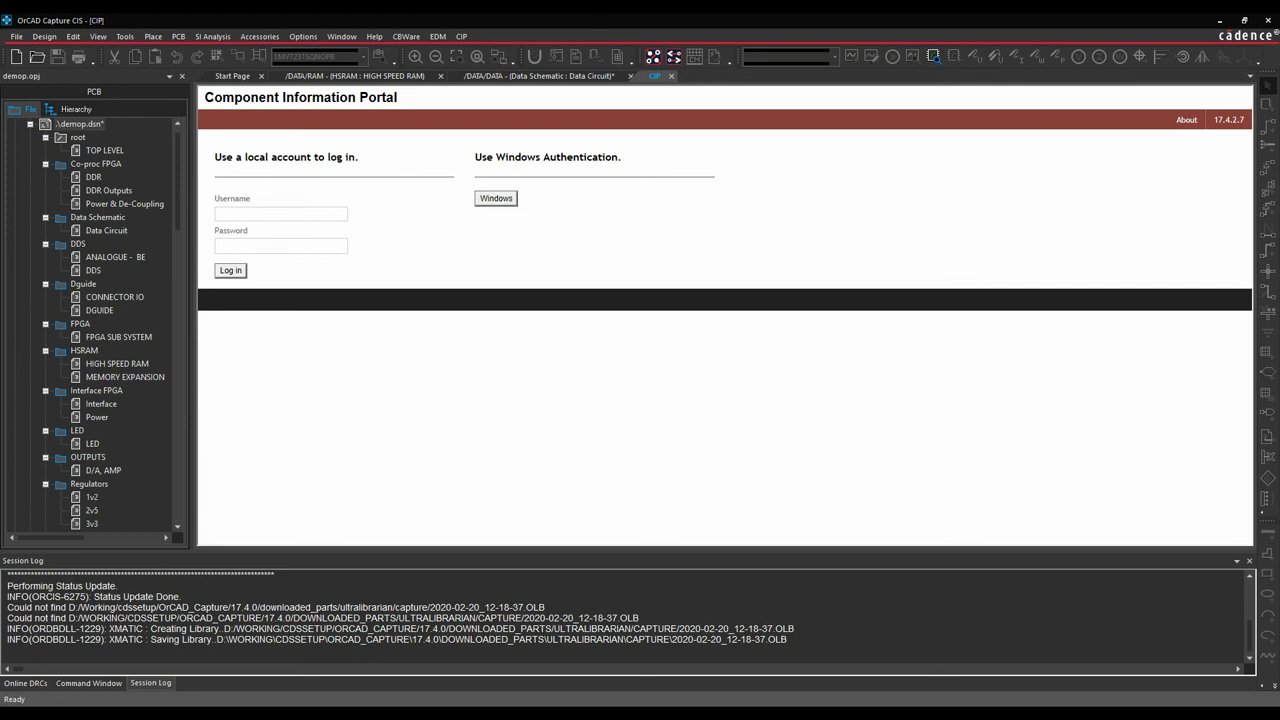
Load the CIP-E Login page from Edge's Cadence favourites folder.
mouse_move(343, 712)
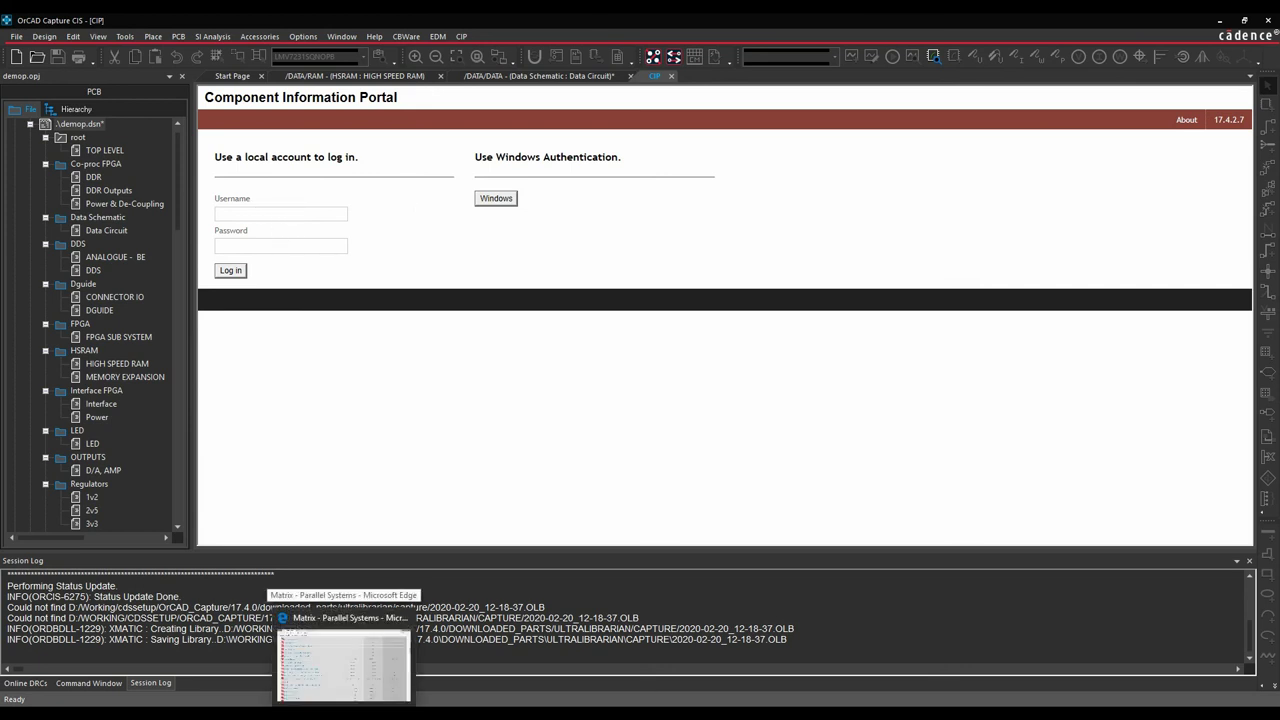
left_click(343, 660)
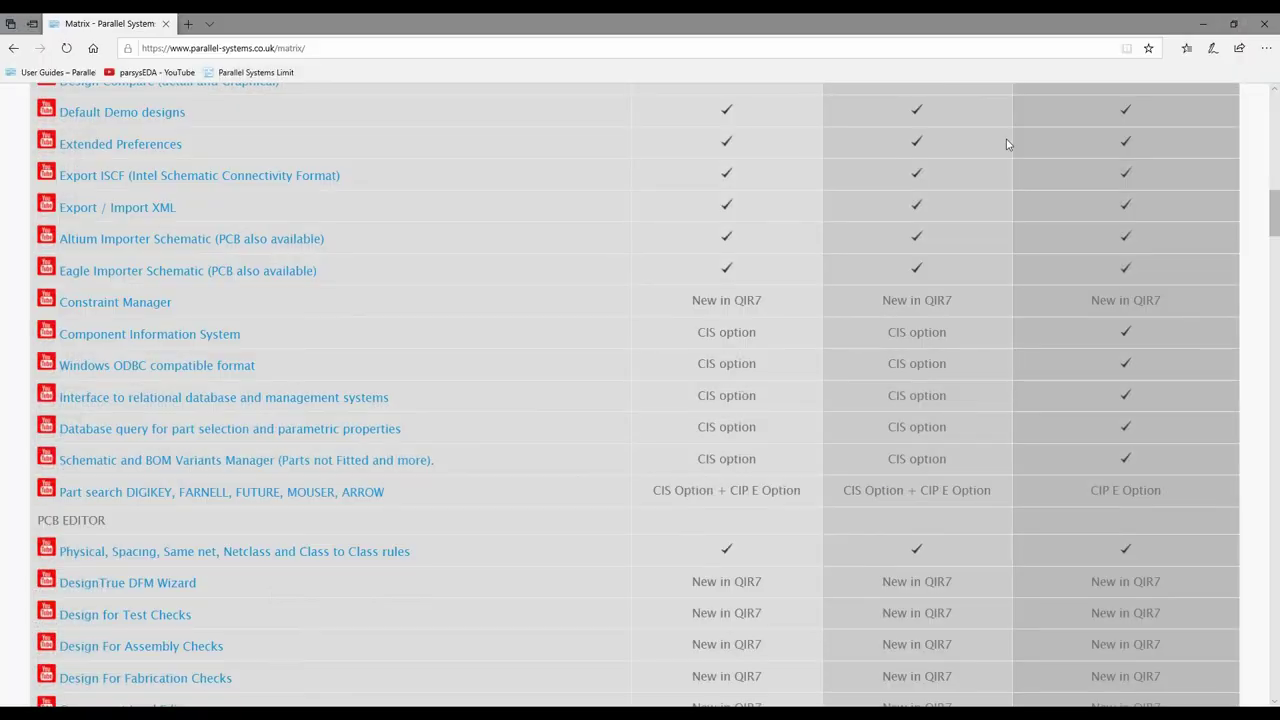
left_click(1187, 48)
left_click(1105, 179)
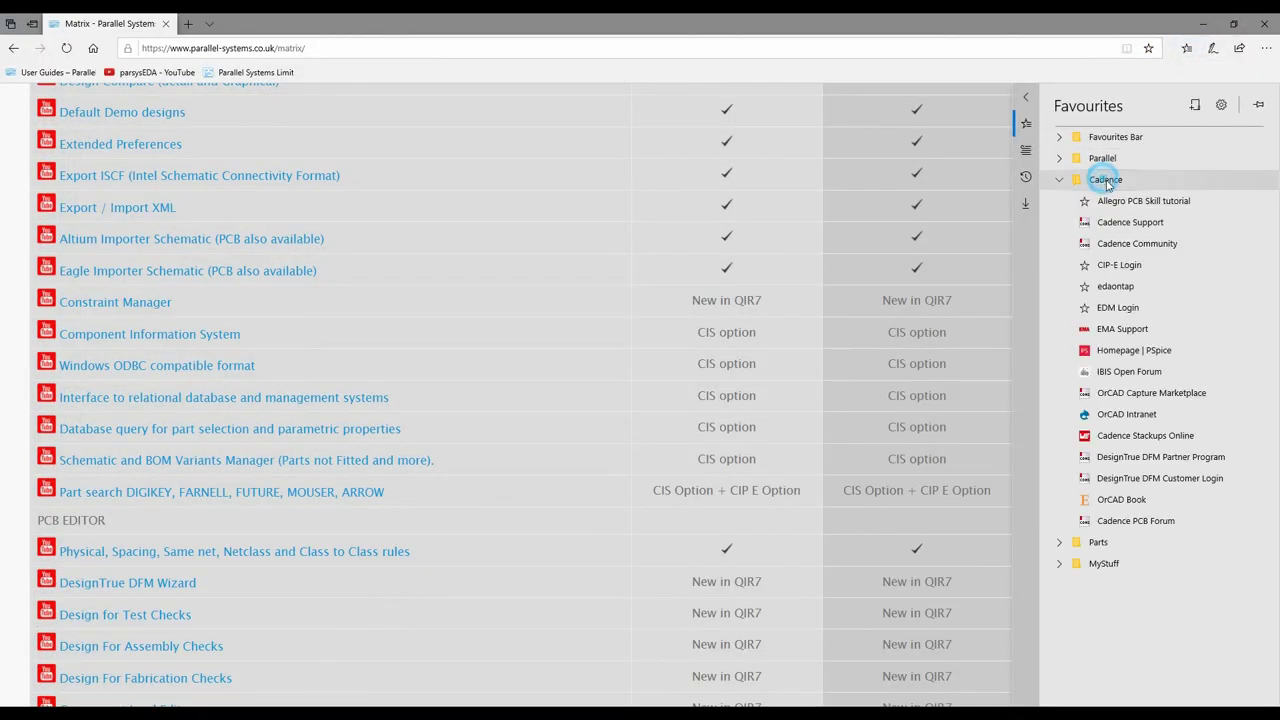
left_click(1105, 263)
Restore the Edge window, check and reload the login URL, then close the browser.
left_click_drag(621, 24, 655, 47)
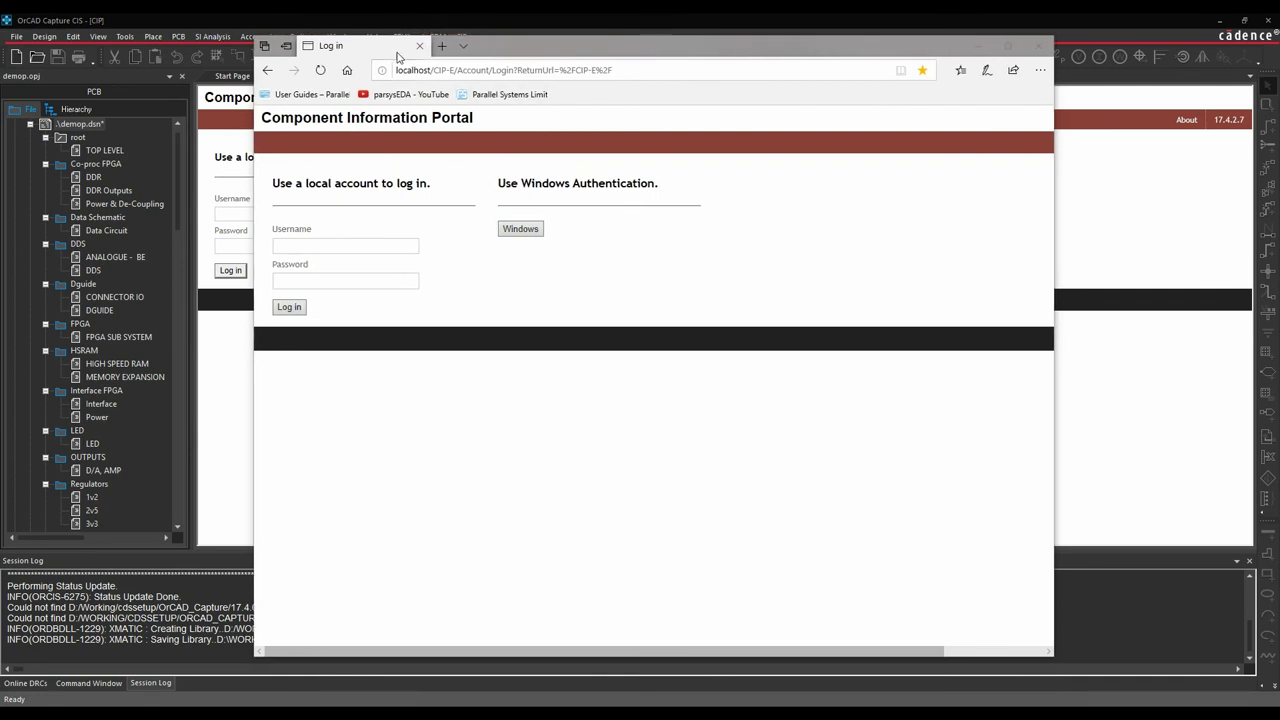
left_click(626, 71)
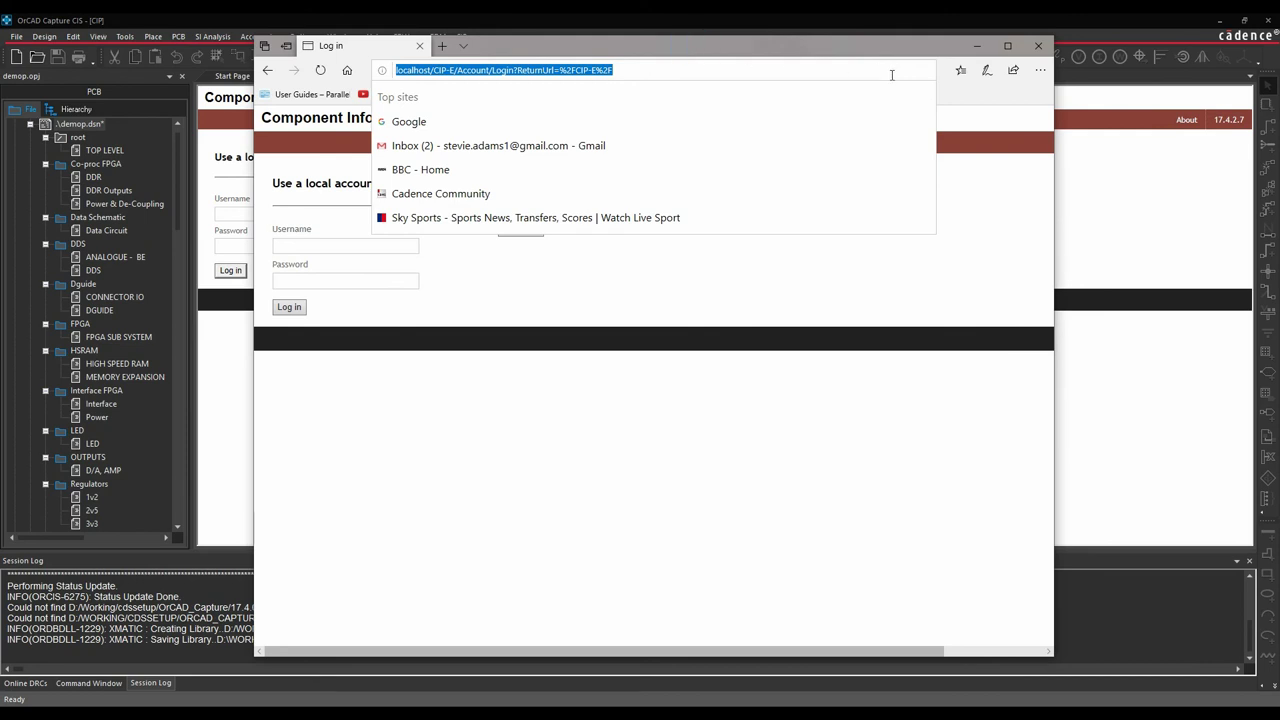
key("Return")
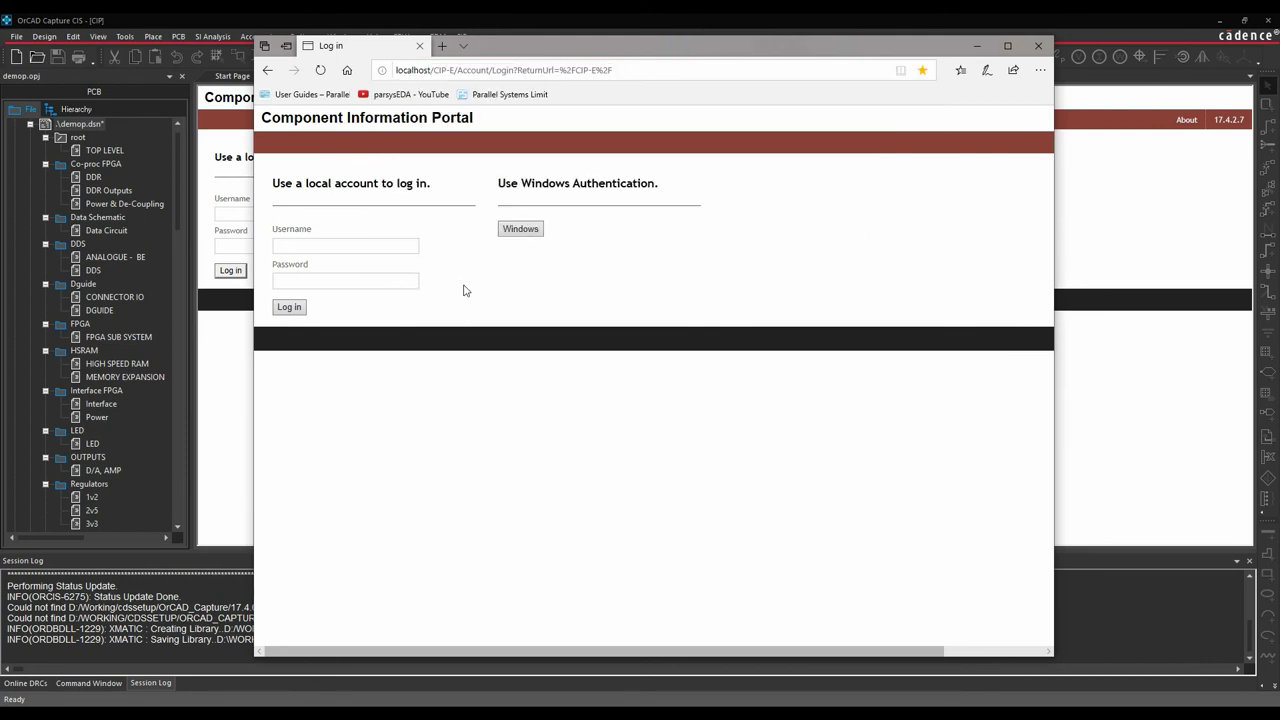
left_click(303, 242)
left_click(1042, 45)
Log into the portal with the administrator username and password.
left_click(256, 210)
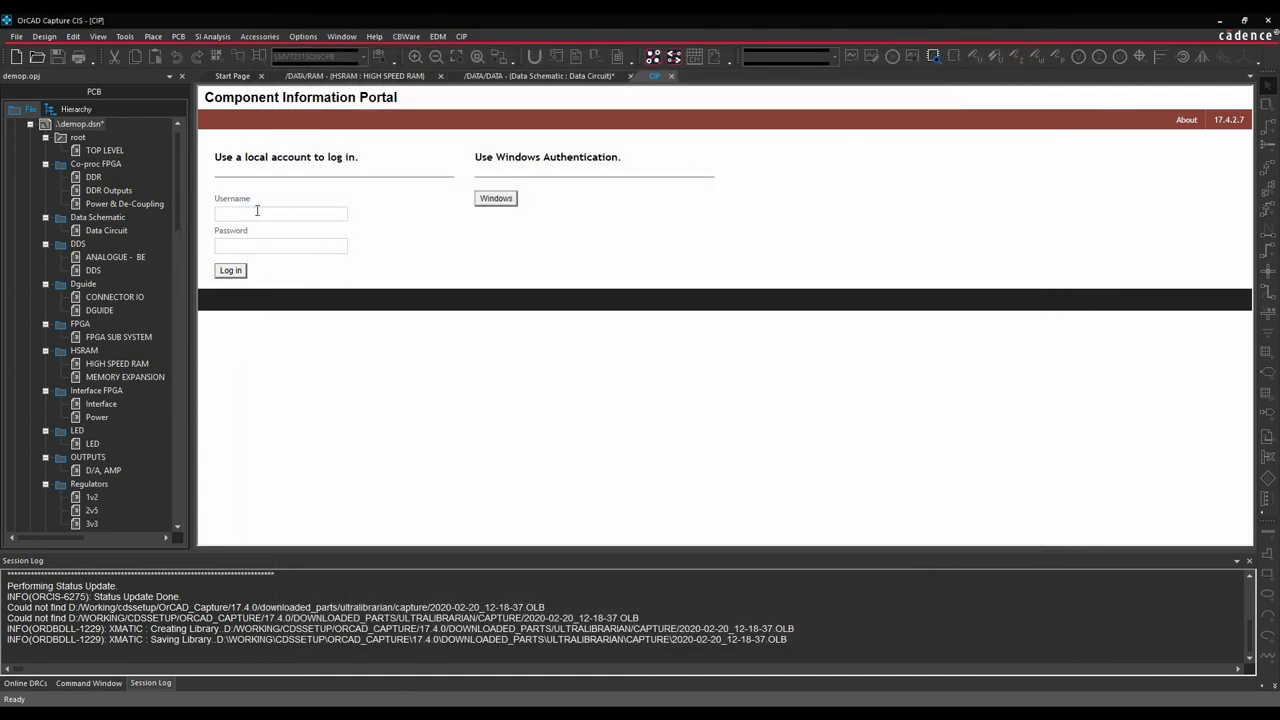
type("adminadmin")
left_click(232, 271)
Dock the project pane as a tabbed document and open the portal's Admin menu.
left_click(167, 77)
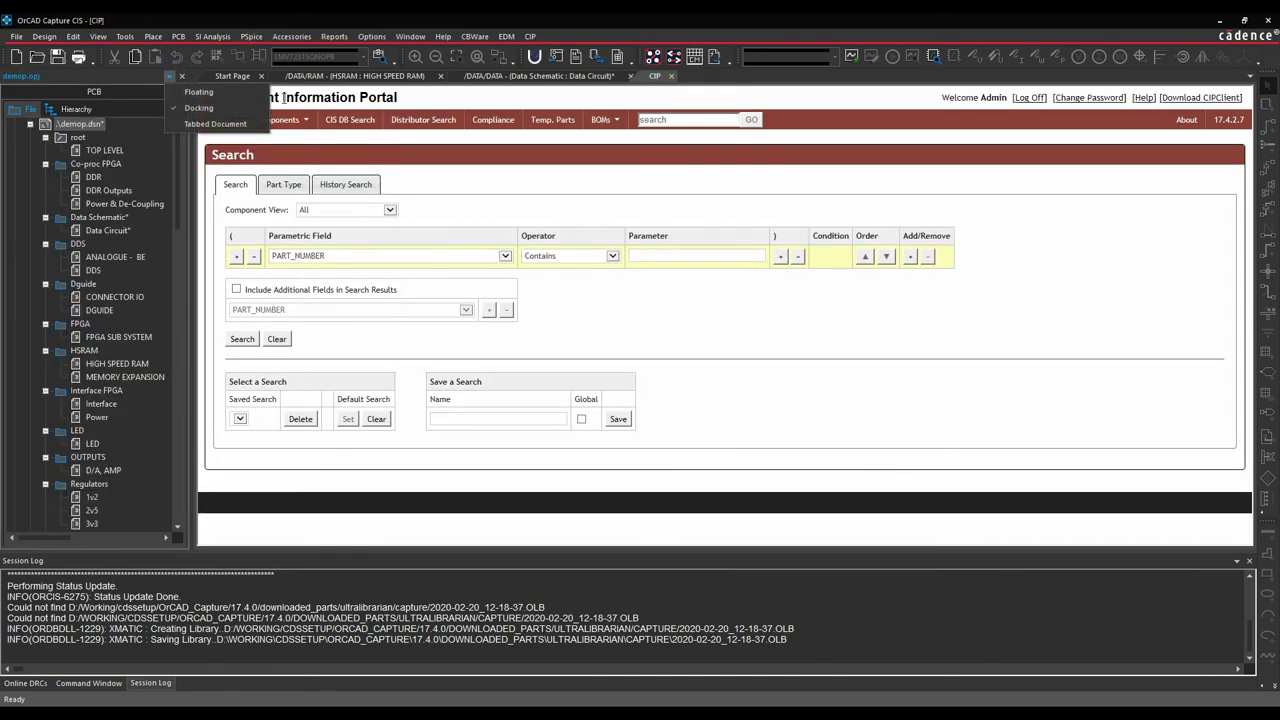
left_click(215, 123)
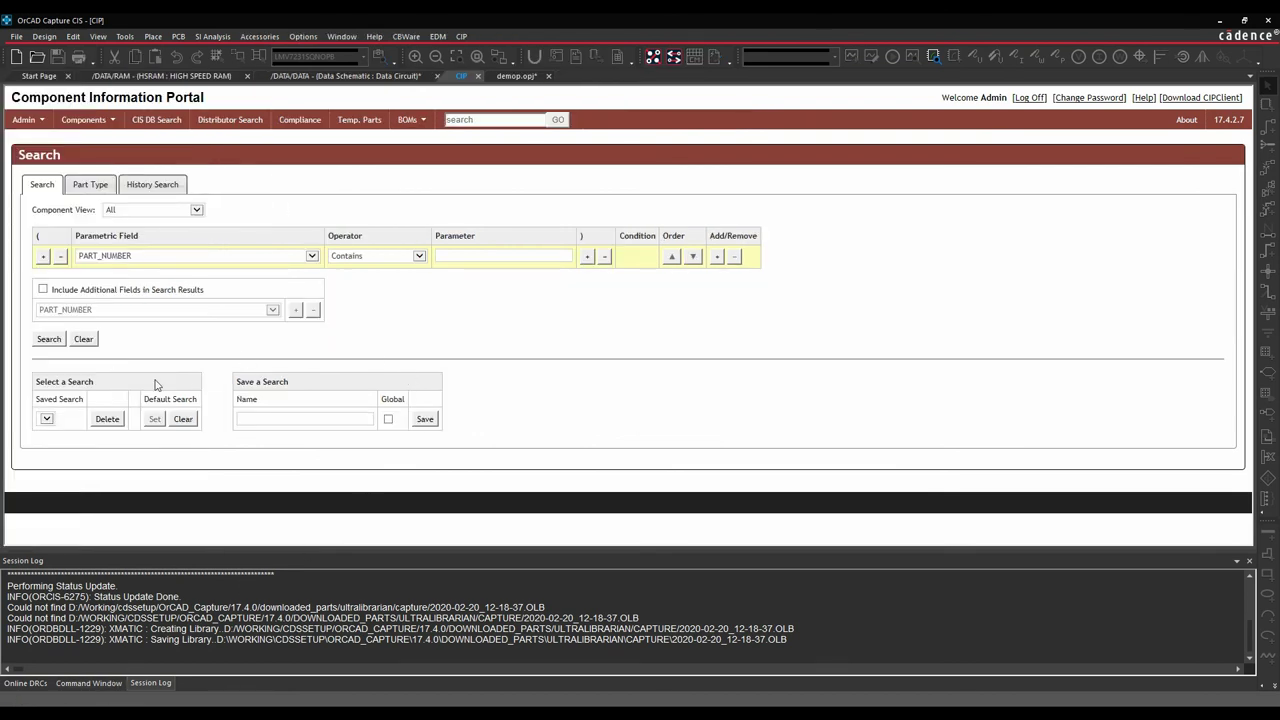
left_click(37, 120)
mouse_move(40, 122)
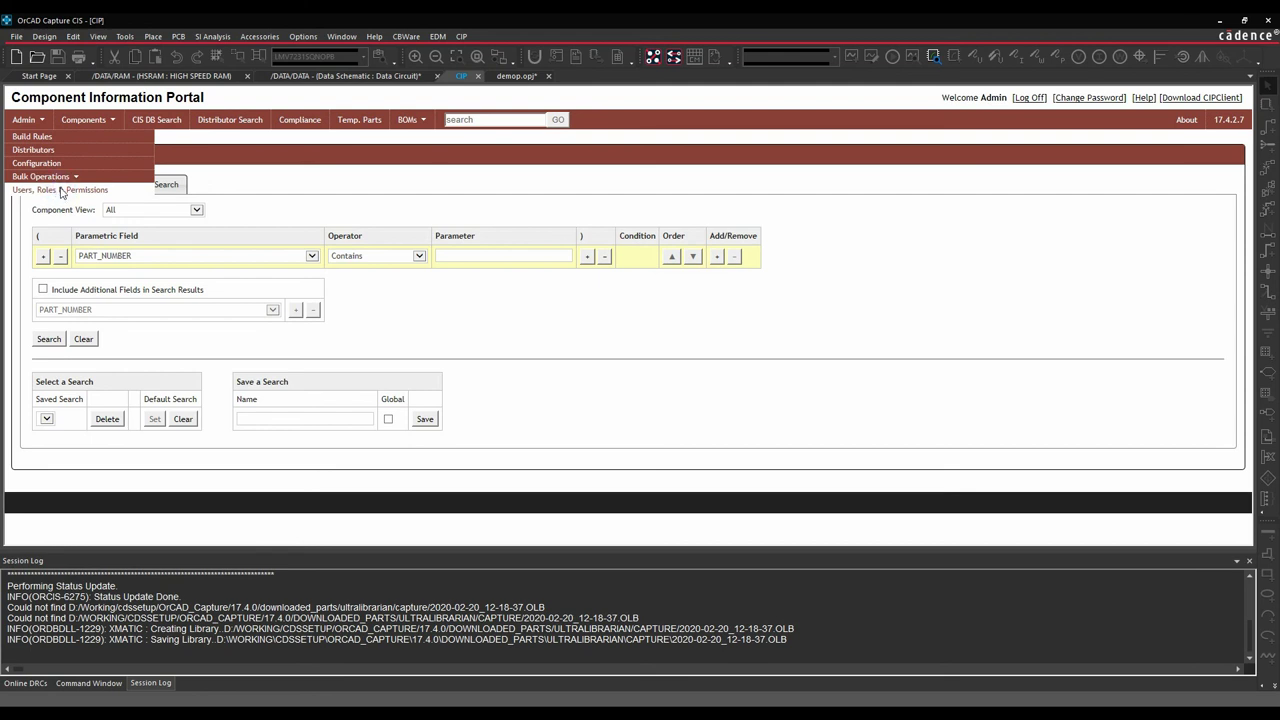
Review the Field Permissions and Roles permission matrix under Admin > Users, Roles & Permissions.
left_click(61, 190)
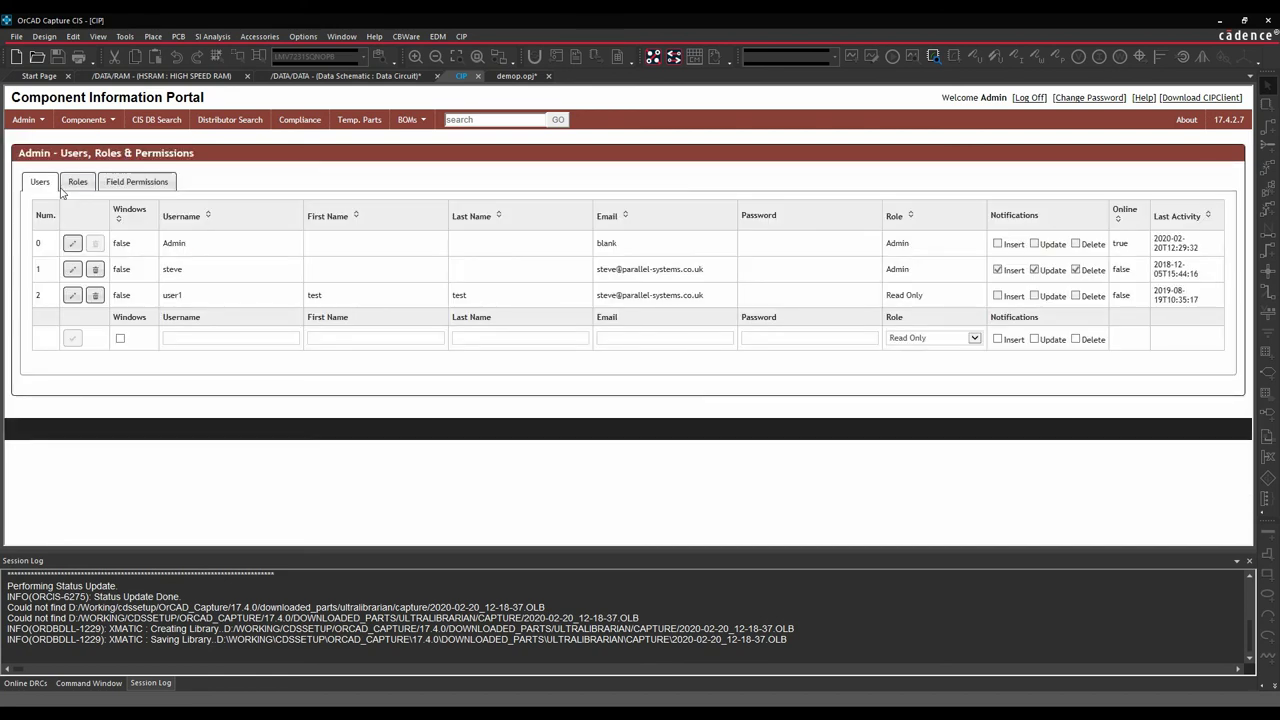
left_click(136, 183)
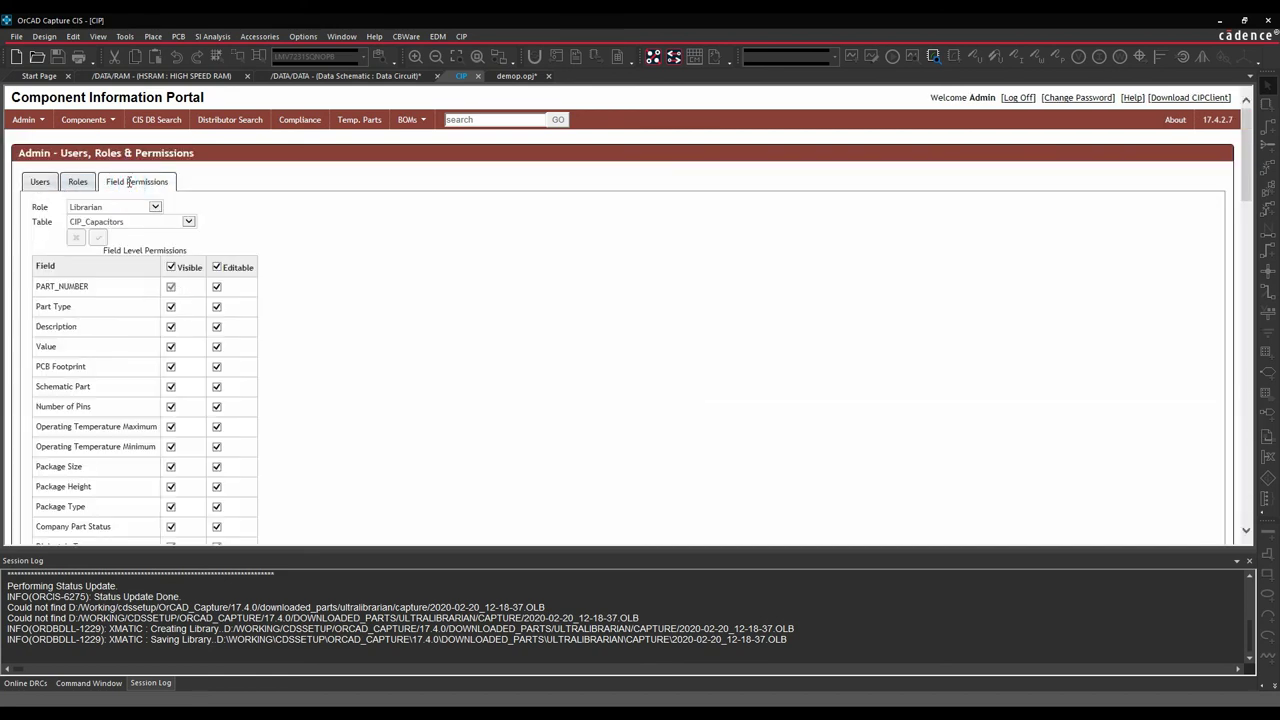
left_click(82, 183)
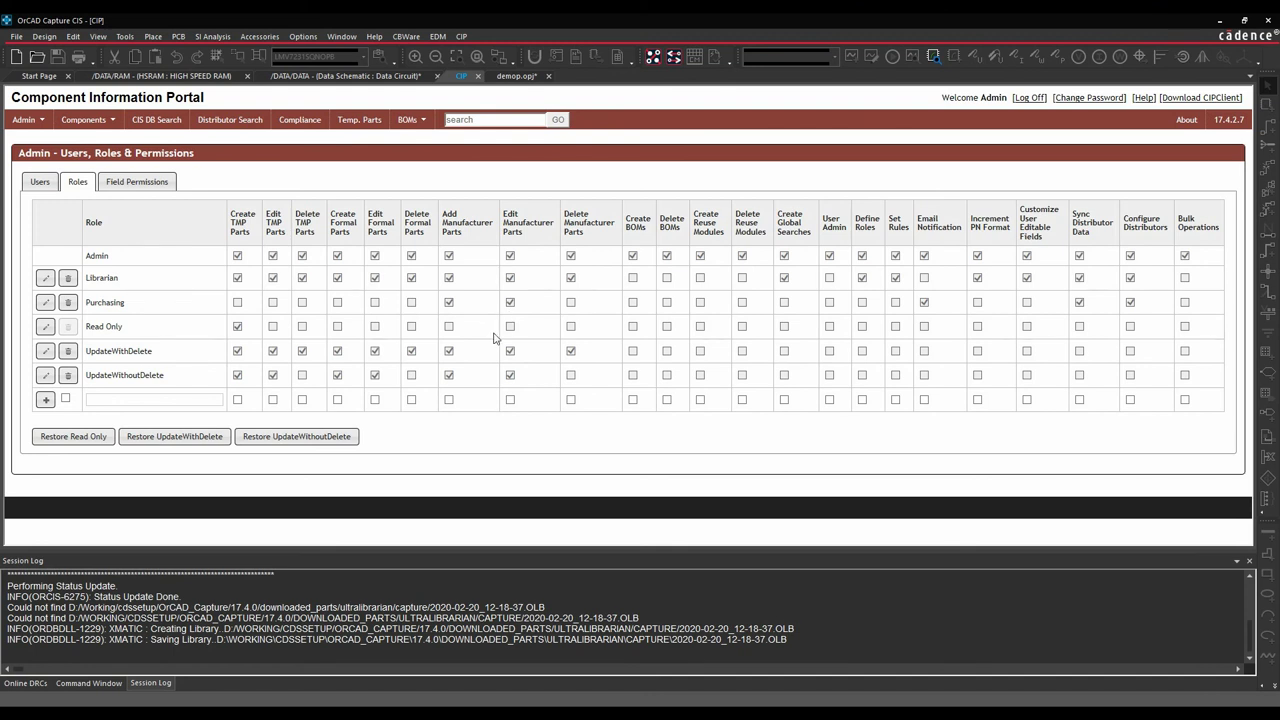
left_click(85, 119)
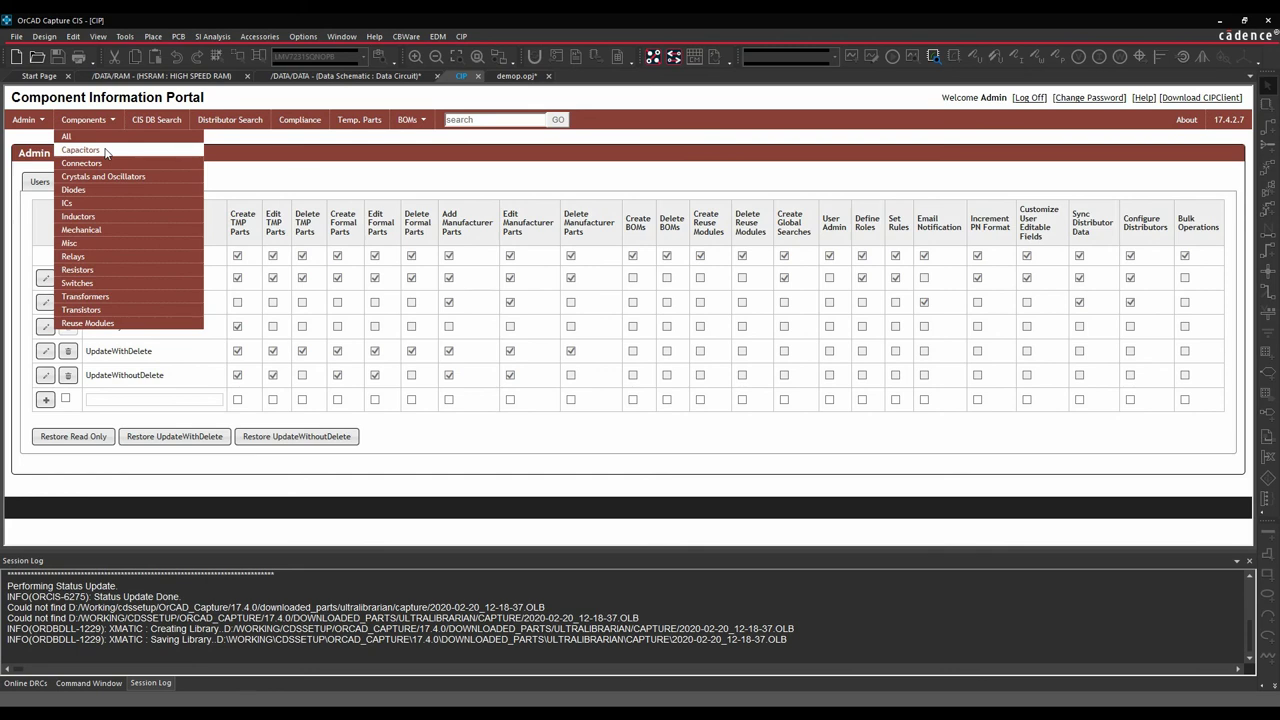
Open the Capacitors part page and browse for a PCB footprint to preview.
left_click(106, 151)
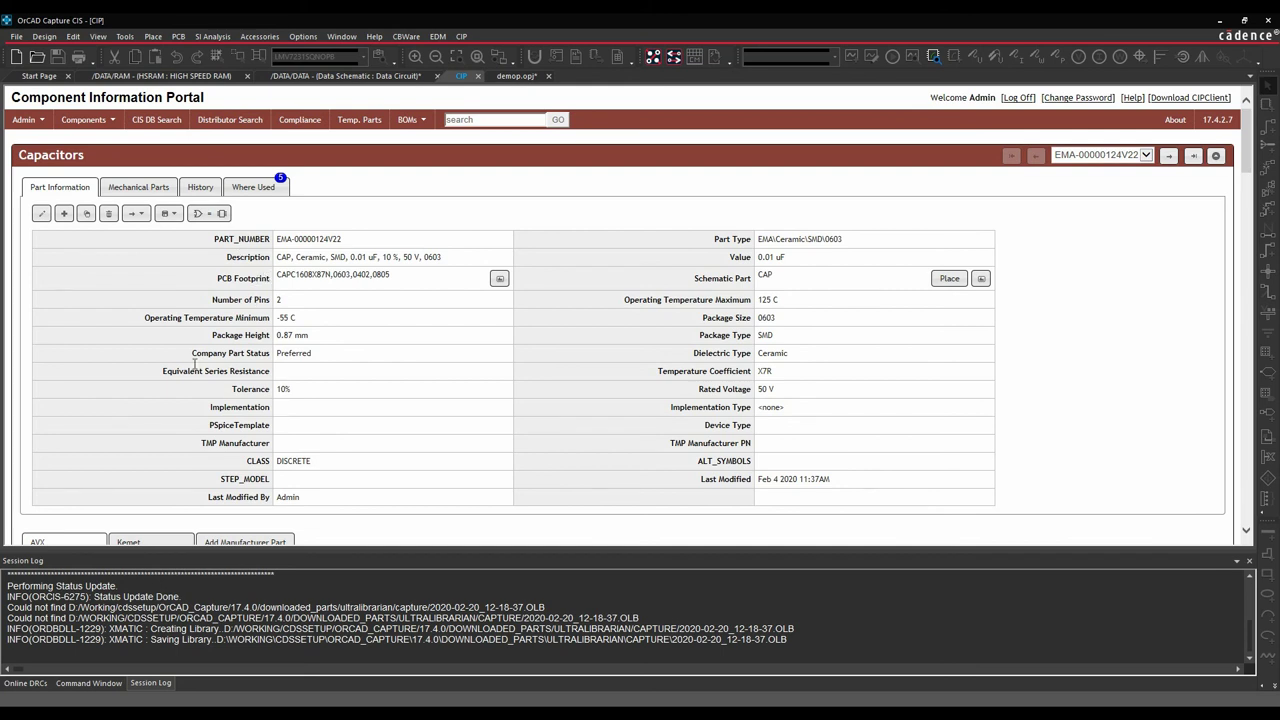
left_click(499, 280)
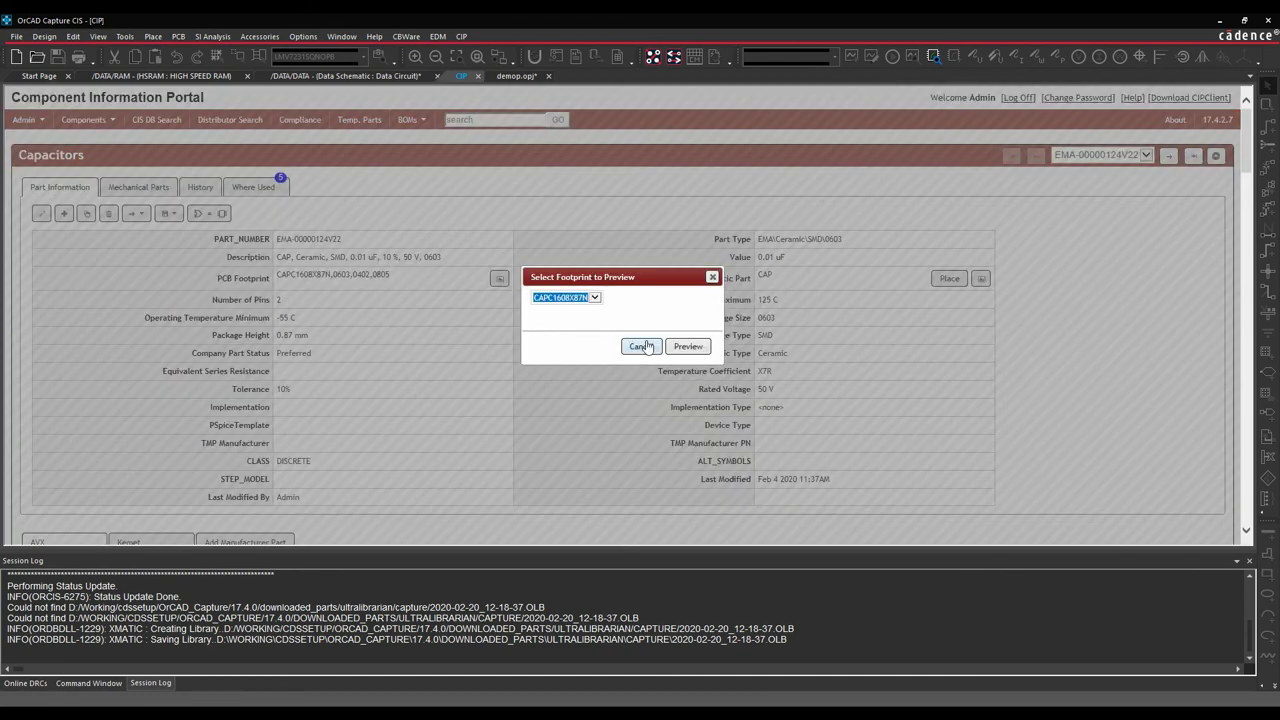
Preview the CAPC1608X87N footprint in Allegro Free Physical Viewer.
left_click(690, 347)
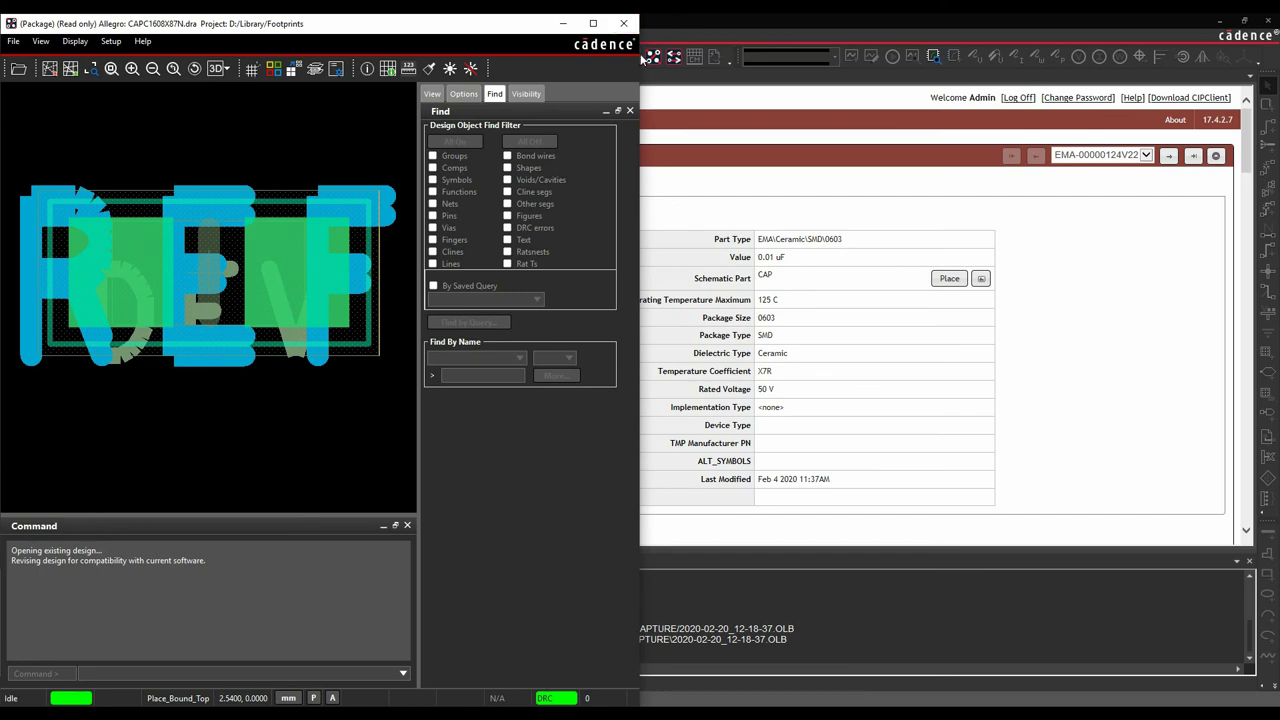
left_click(797, 175)
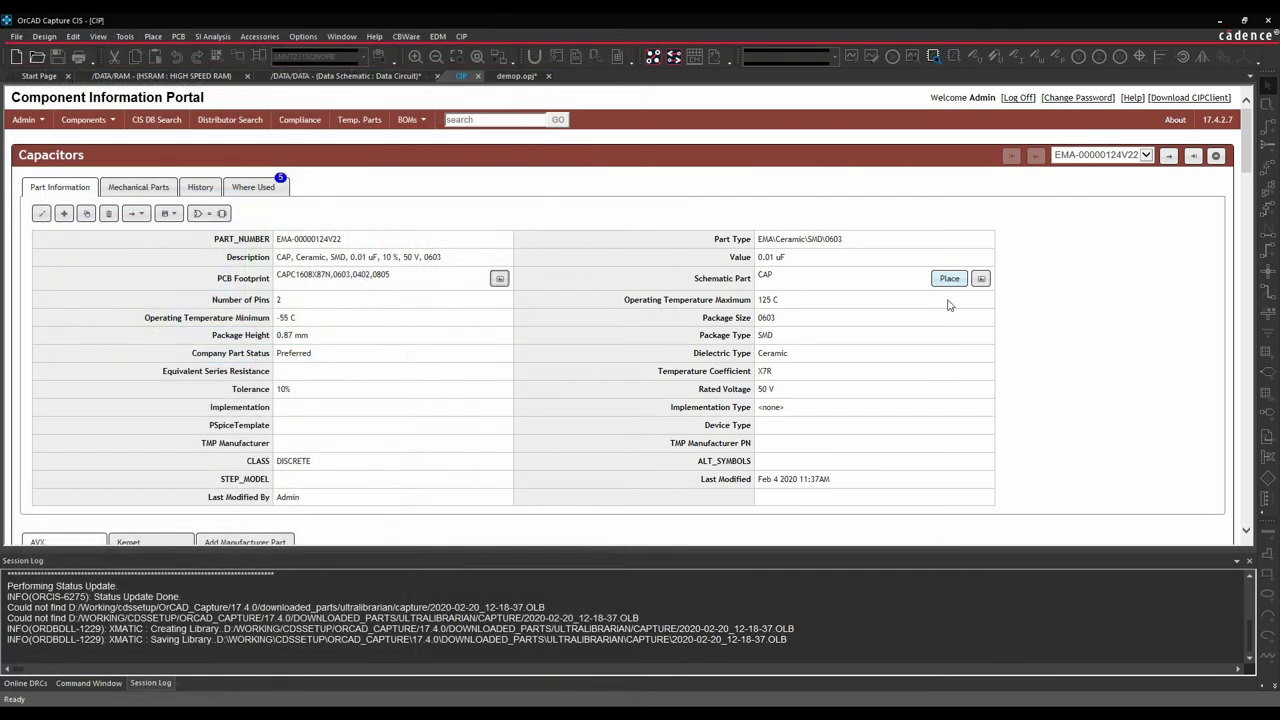
left_click(981, 279)
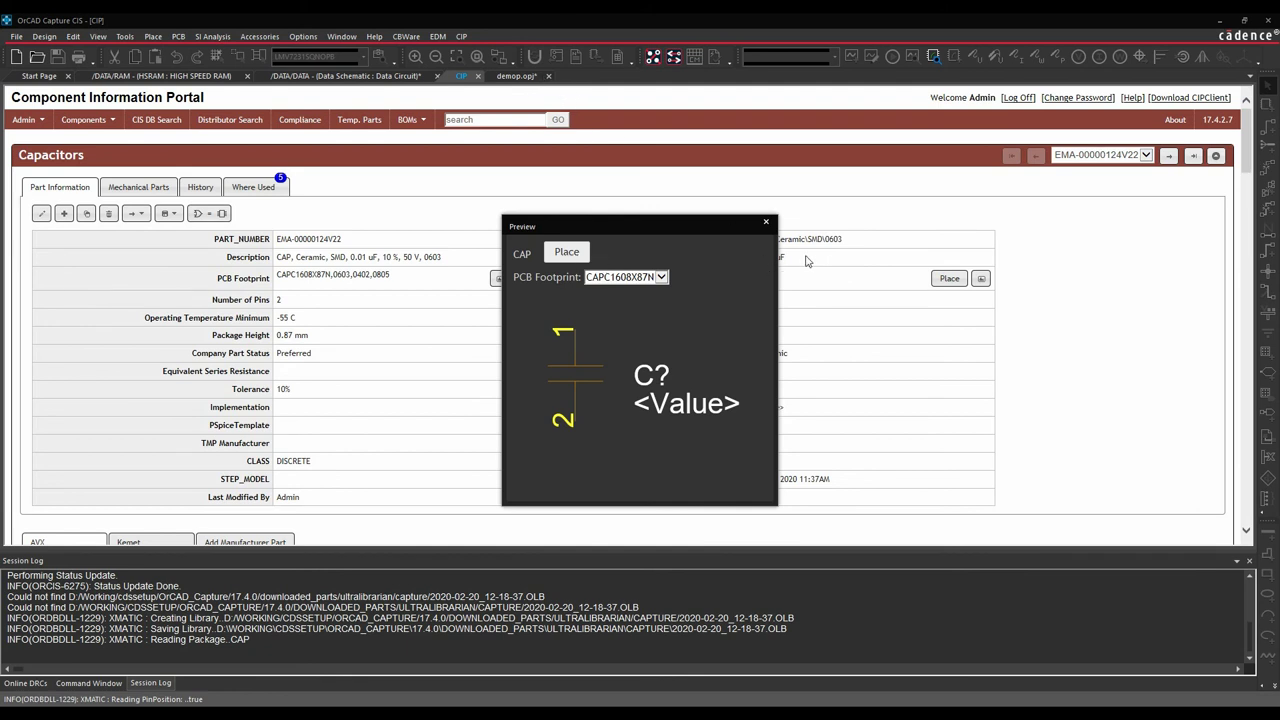
left_click(766, 221)
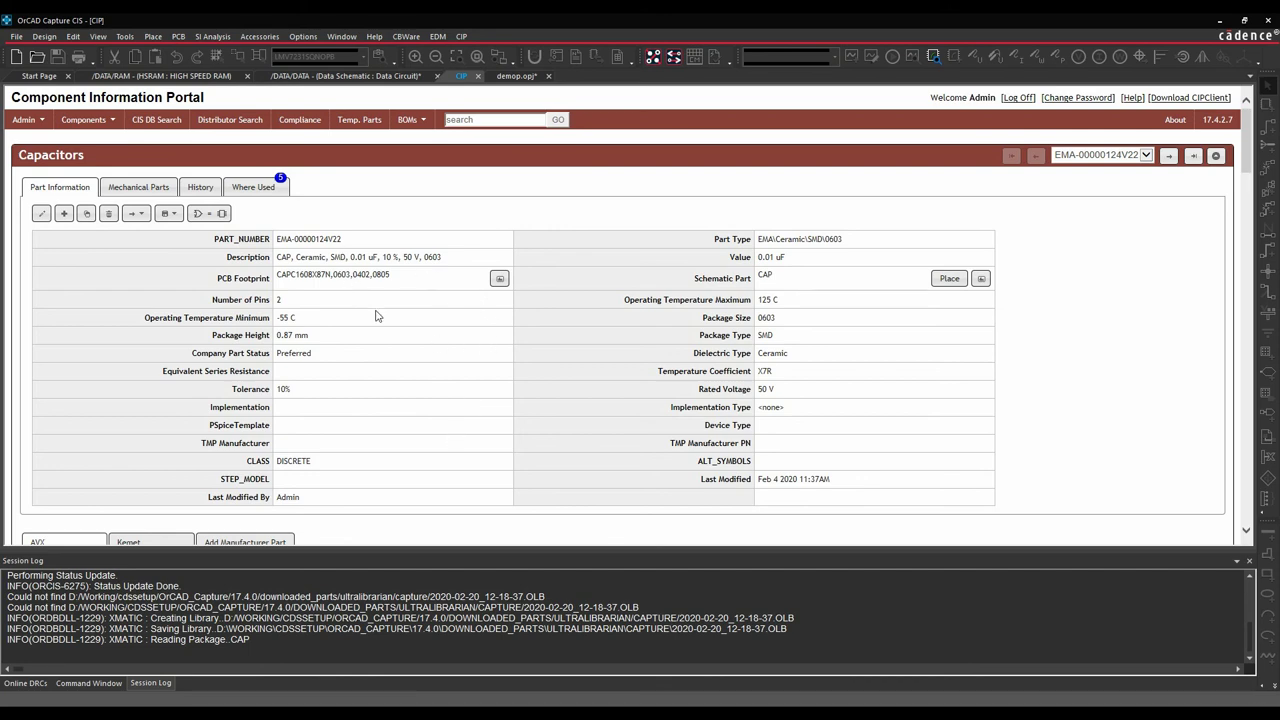
Show the Kemet C0603C103K5RAC manufacturer data and scroll through it to Distributor Fields.
scroll(403, 325, "down", 1)
scroll(403, 325, "down", 4)
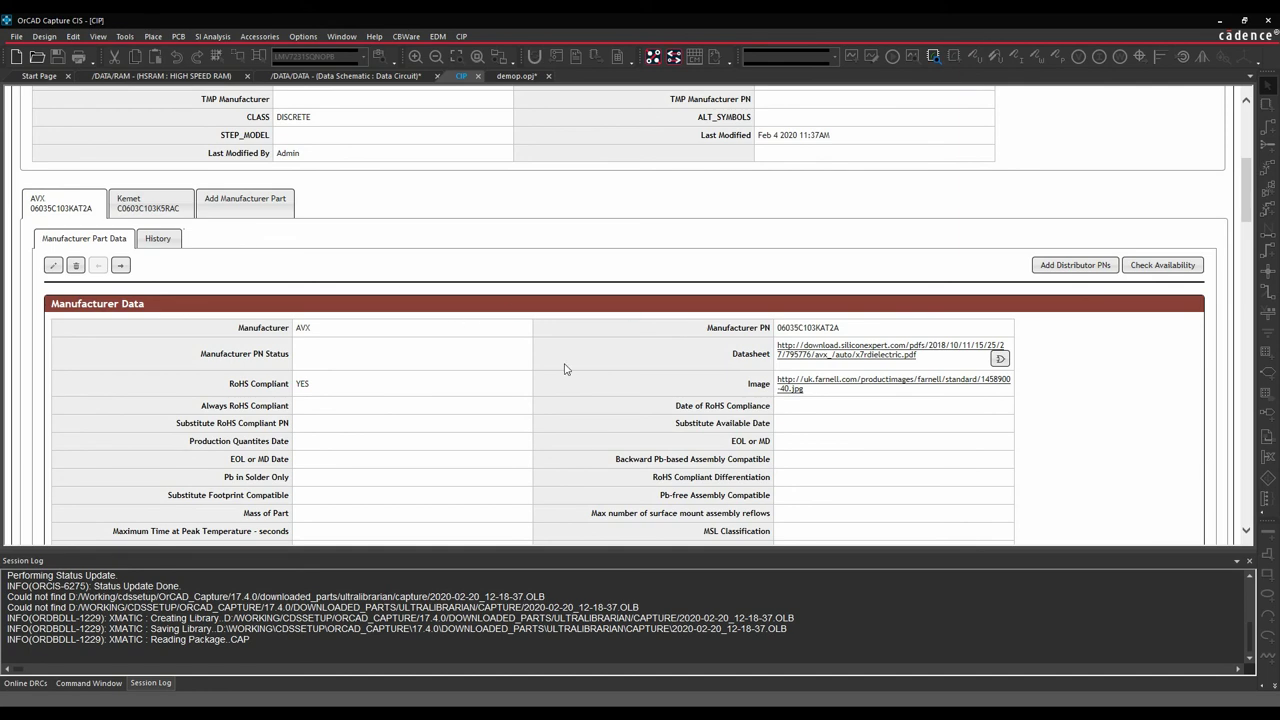
scroll(567, 369, "up", 5)
left_click_drag(363, 239, 278, 240)
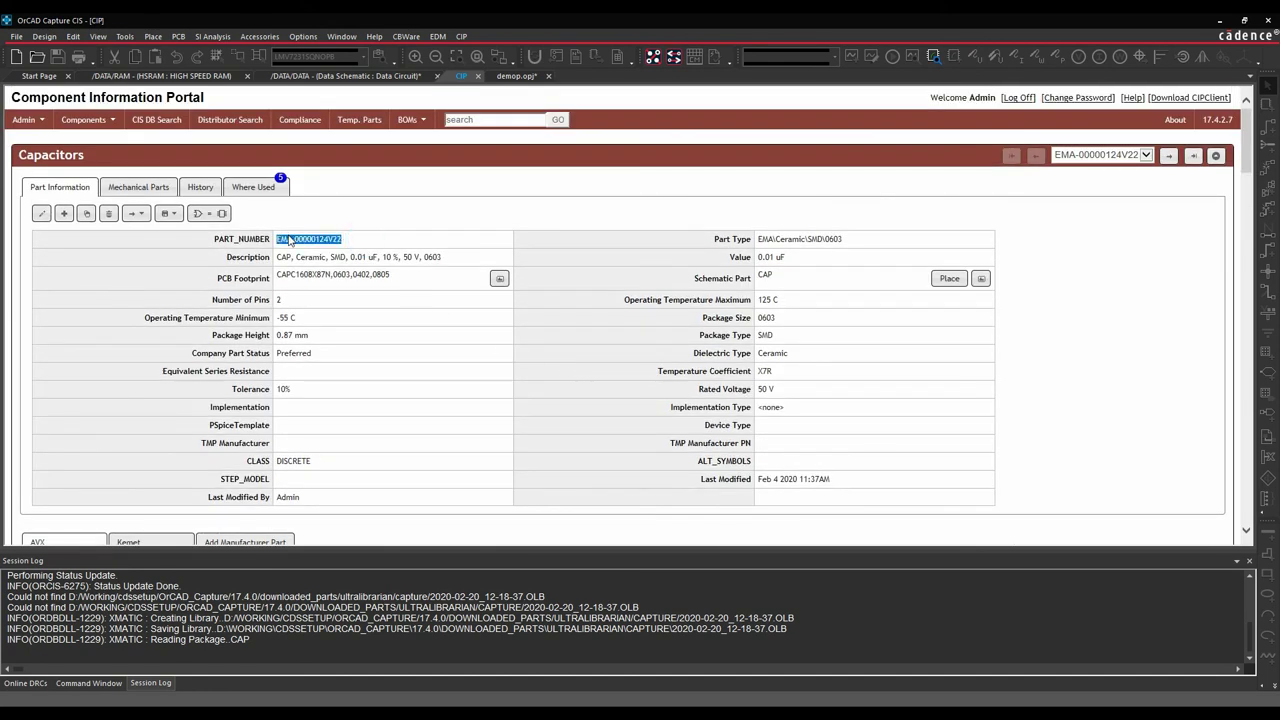
scroll(428, 370, "down", 4)
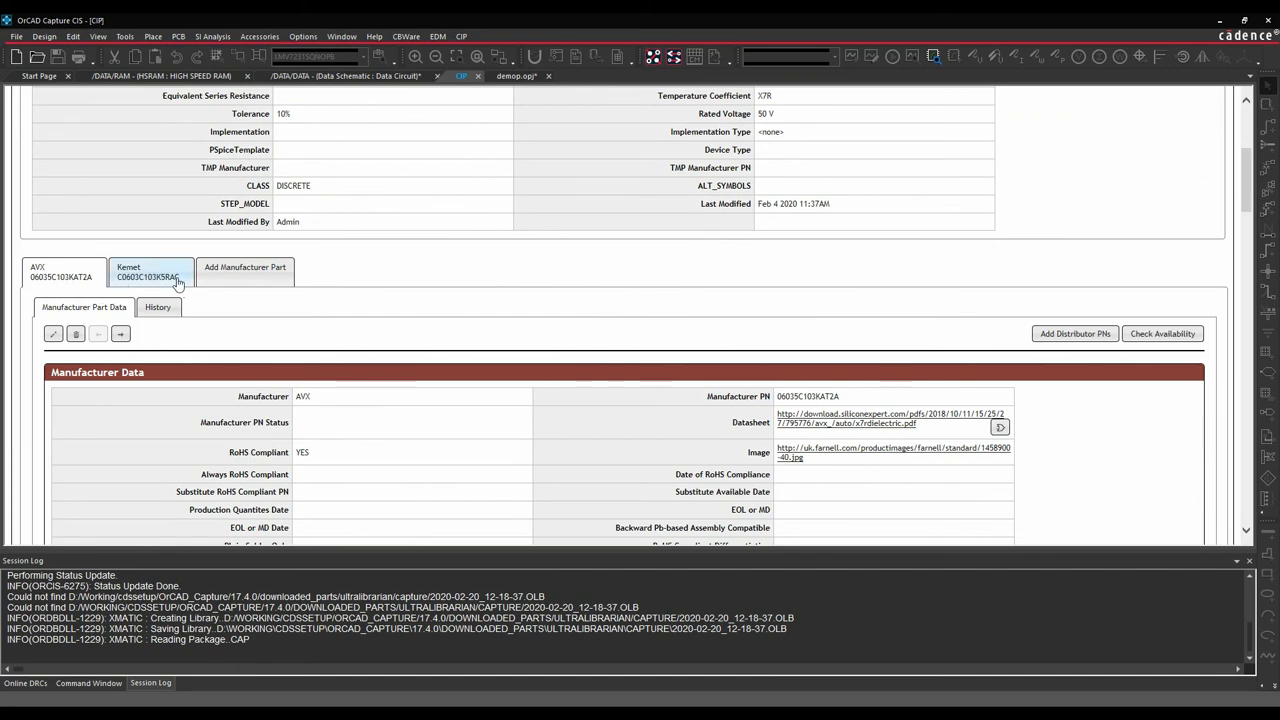
scroll(468, 320, "down", 2)
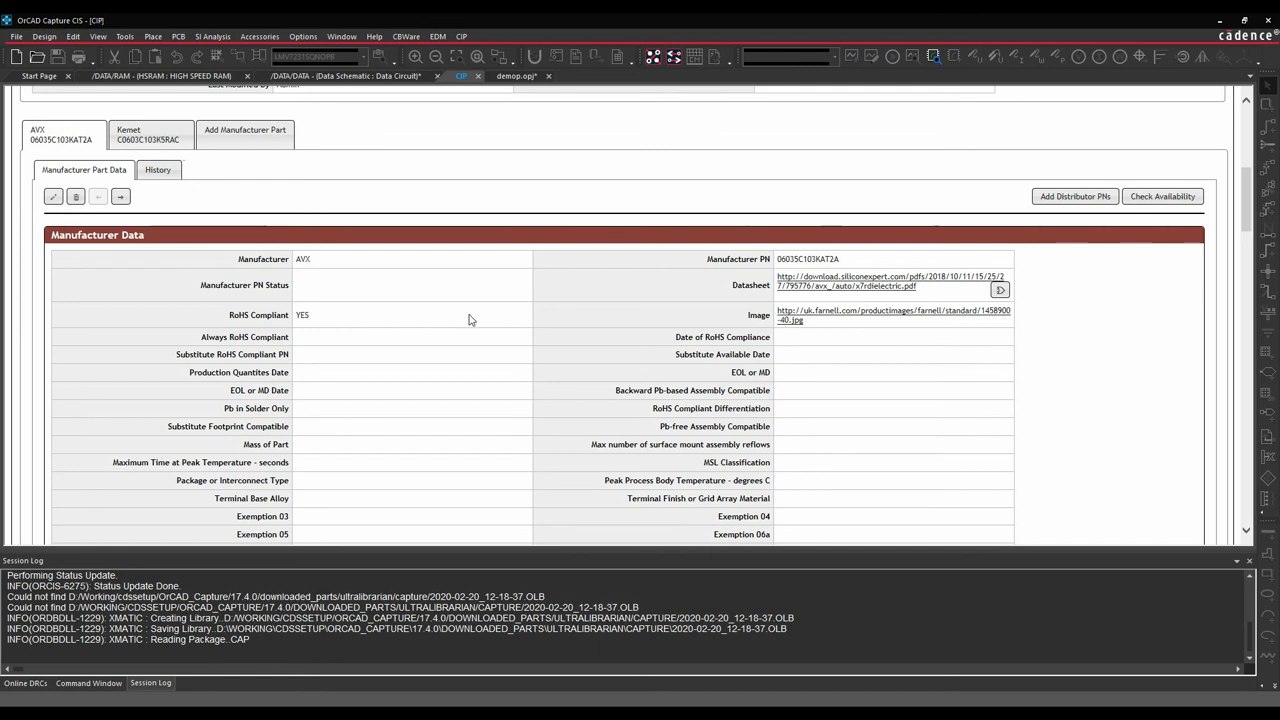
left_click(141, 132)
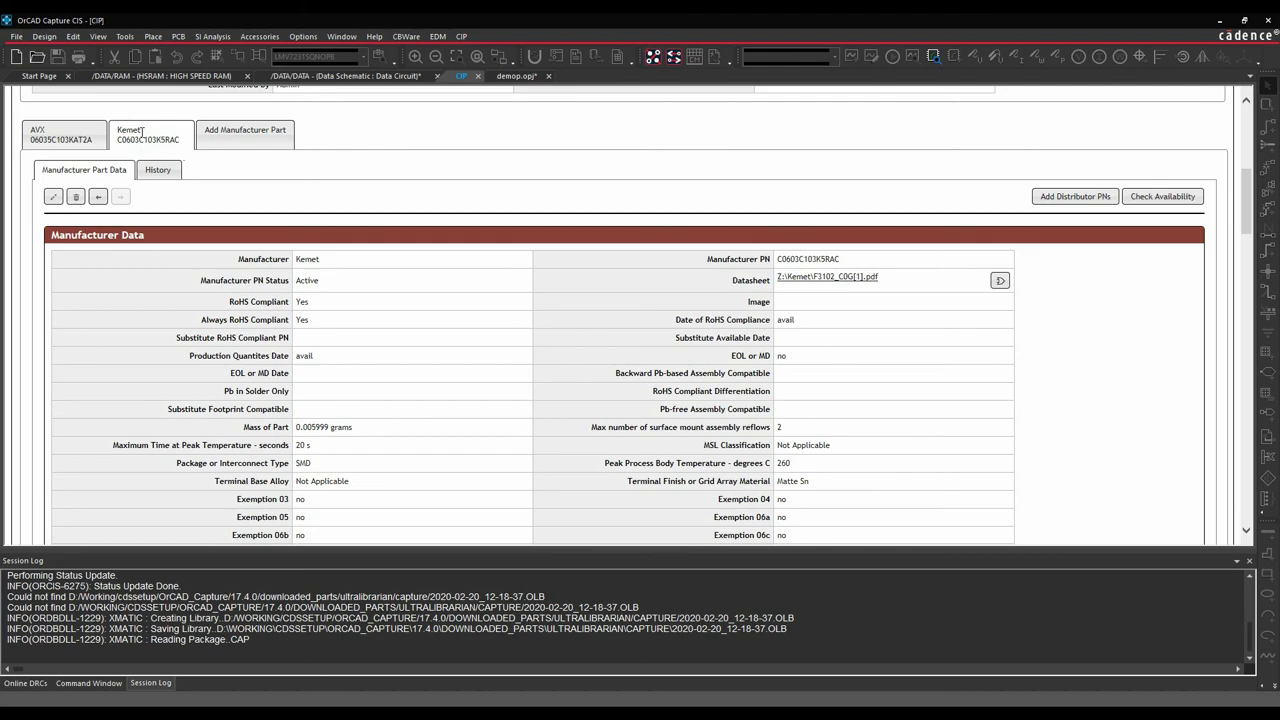
scroll(307, 265, "down", 20)
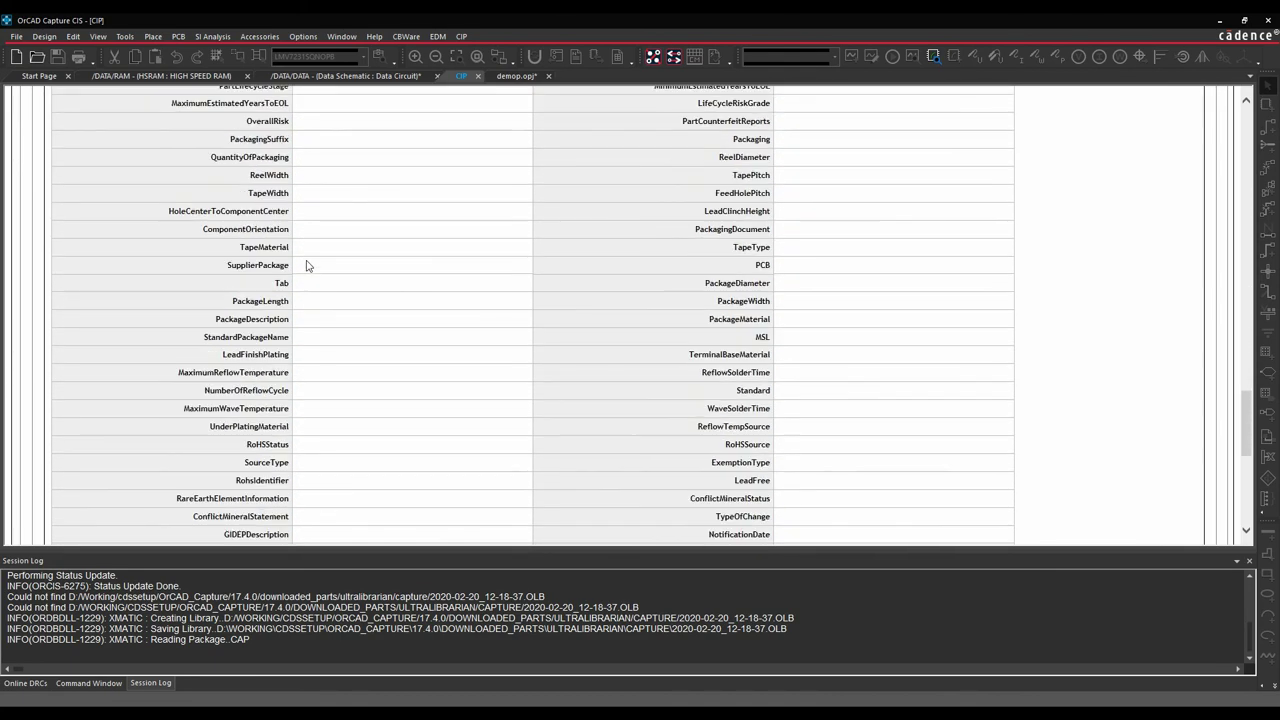
scroll(307, 265, "down", 10)
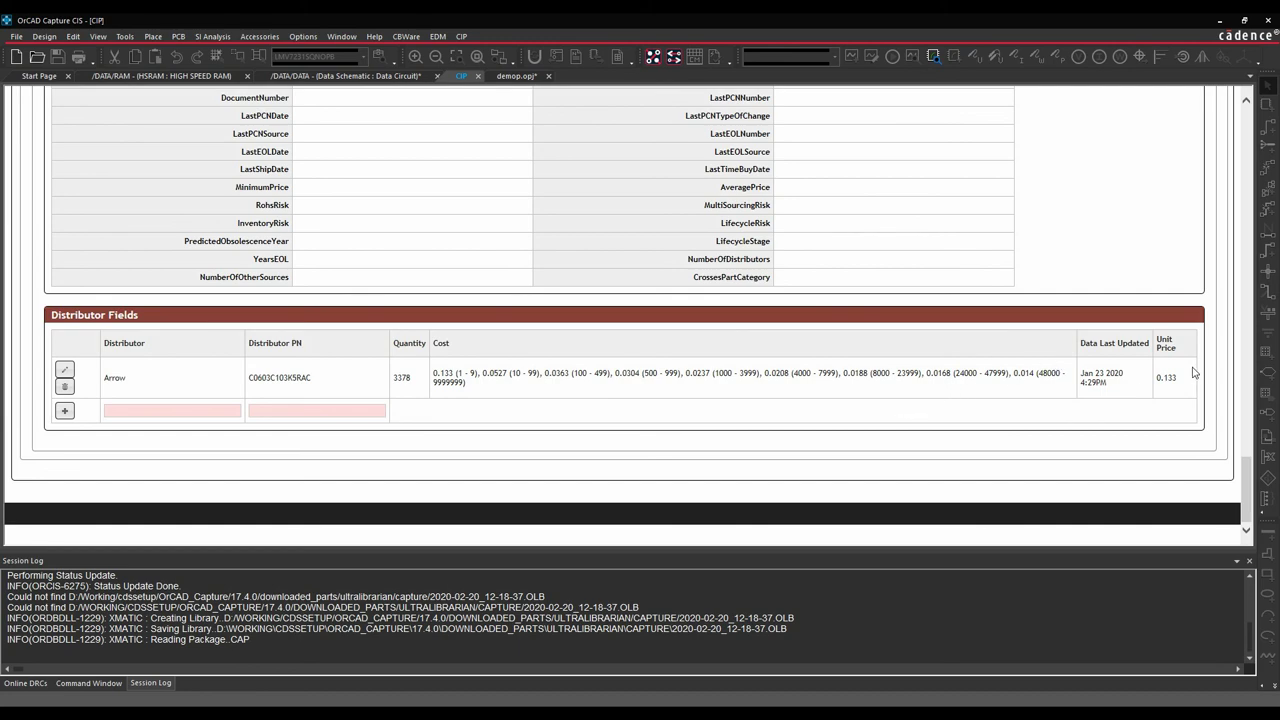
scroll(910, 428, "up", 10)
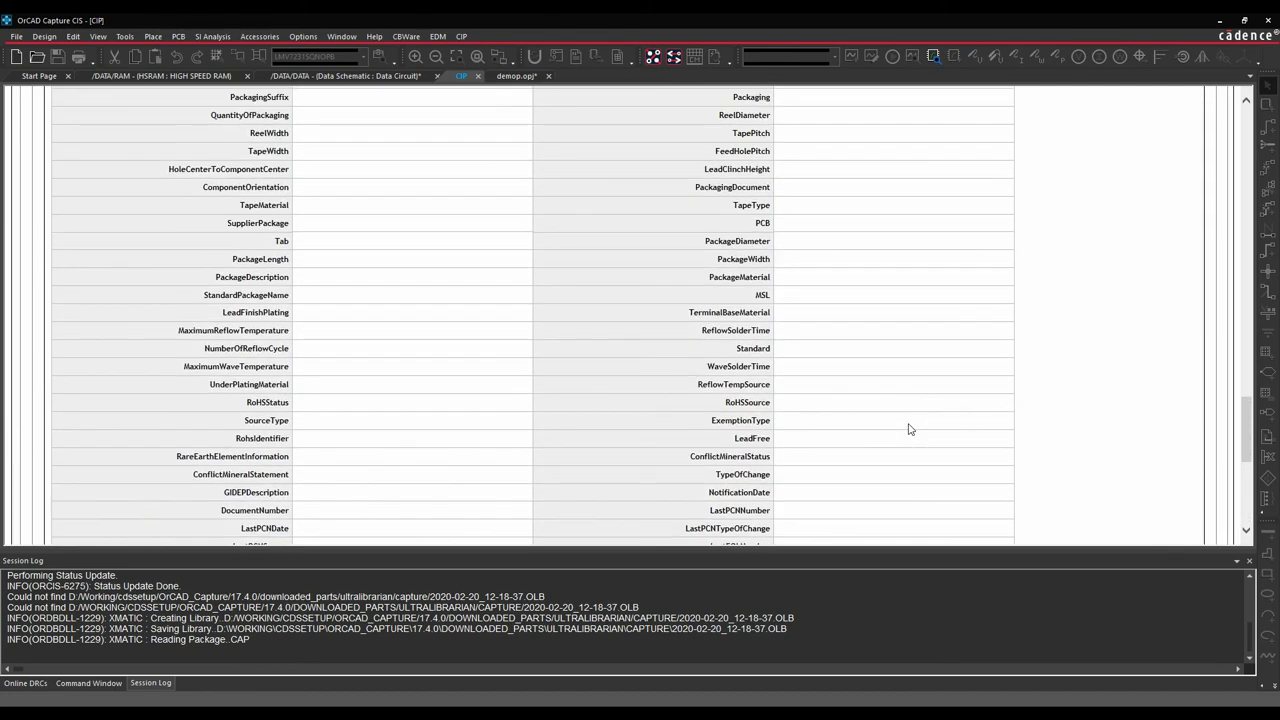
scroll(910, 428, "up", 15)
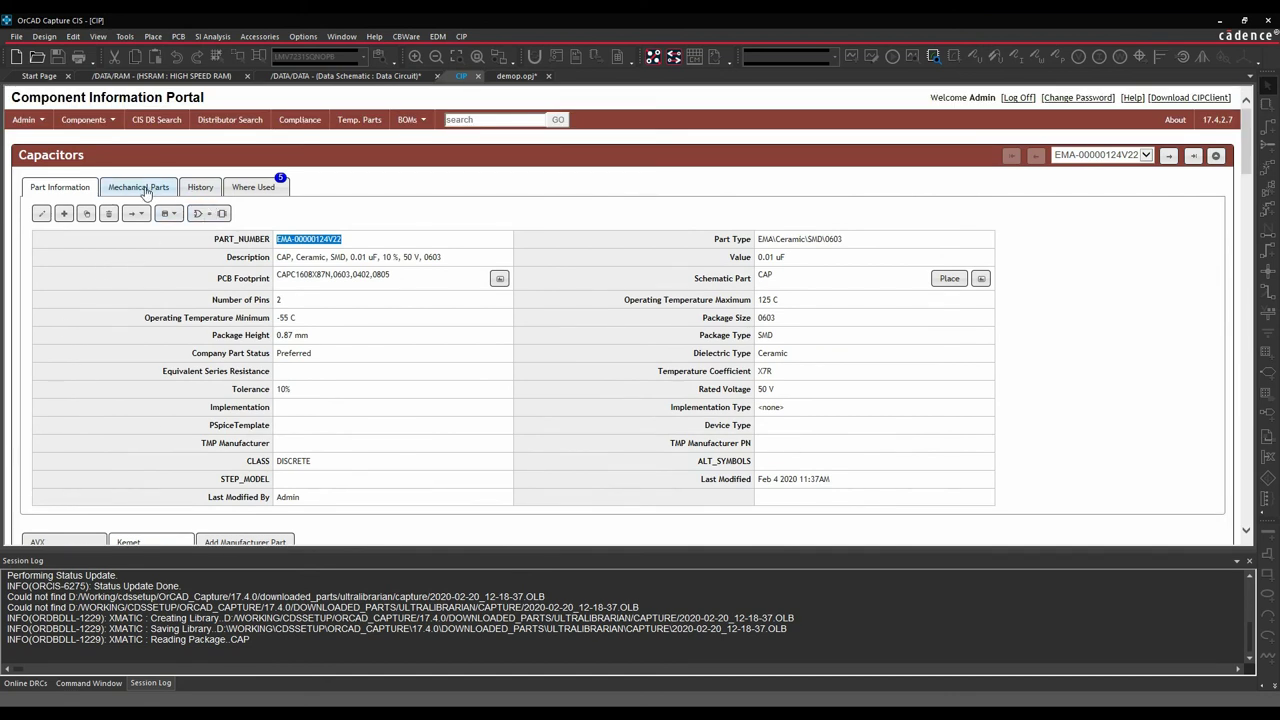
Show the capacitor's Mechanical Parts panel, still empty with quantity defaulting to 1.
left_click(145, 187)
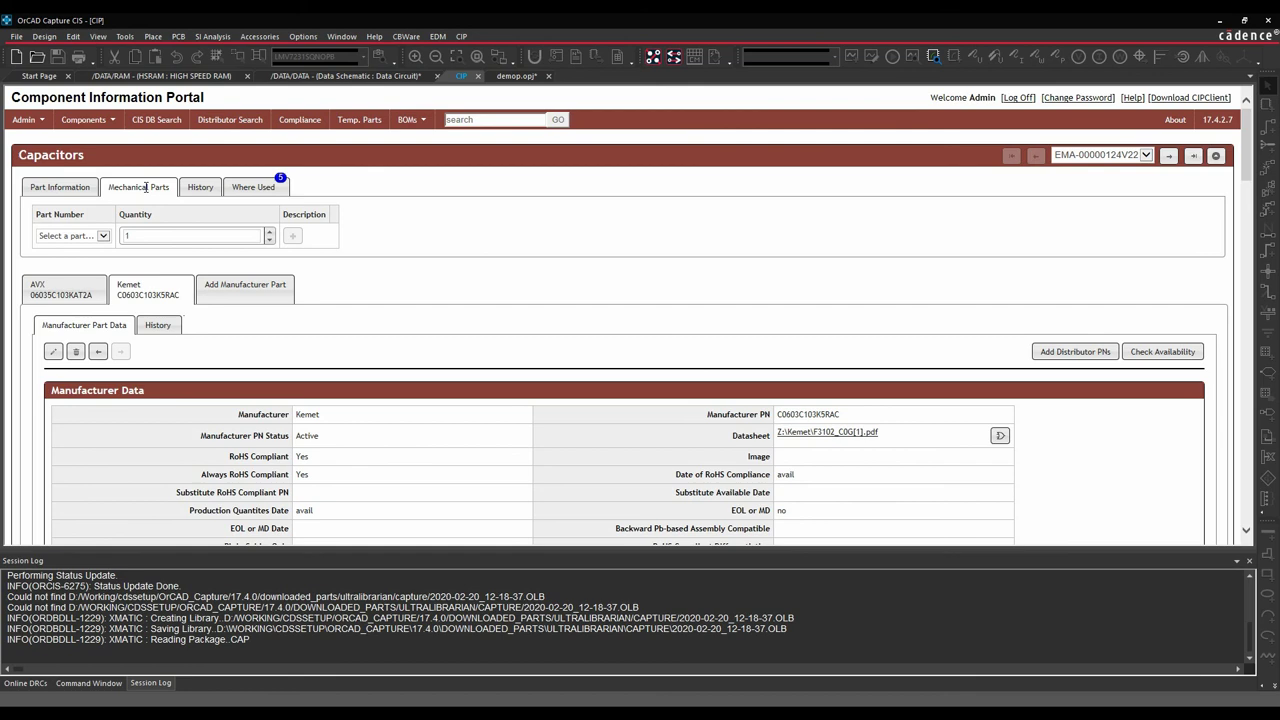
Browse the capacitor's Component History table of dated revisions.
left_click(201, 187)
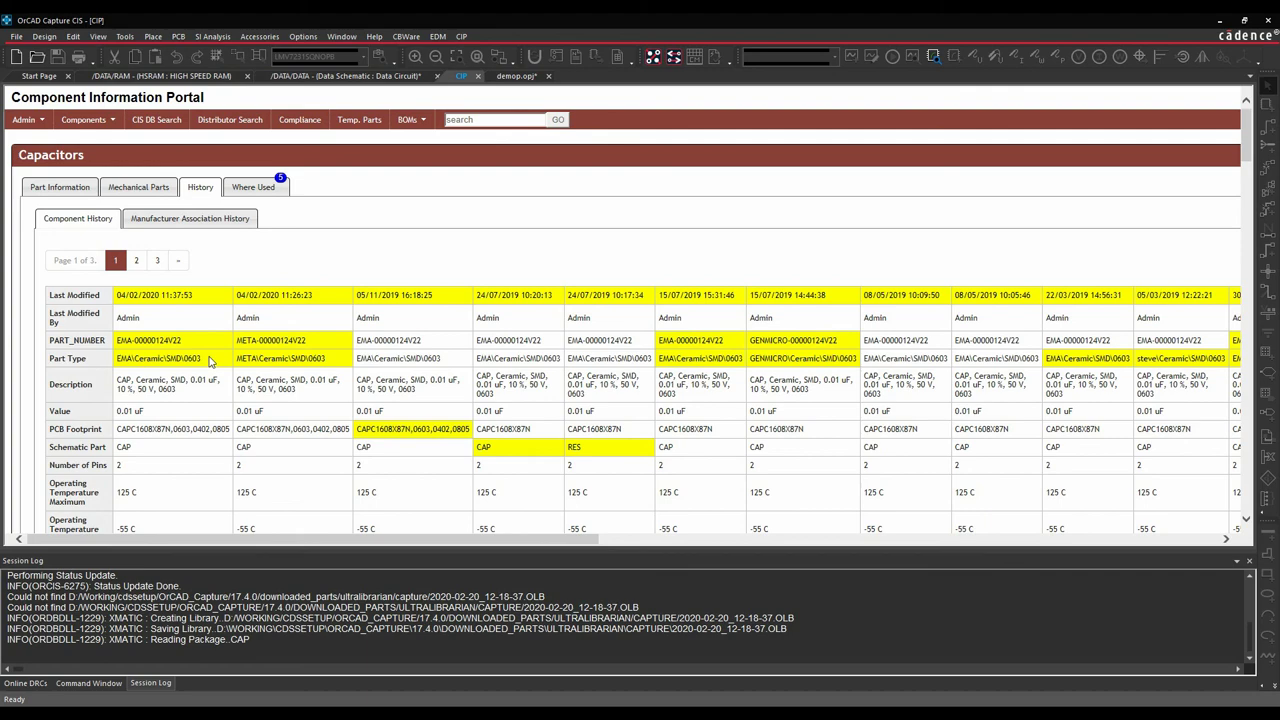
scroll(210, 362, "down", 8)
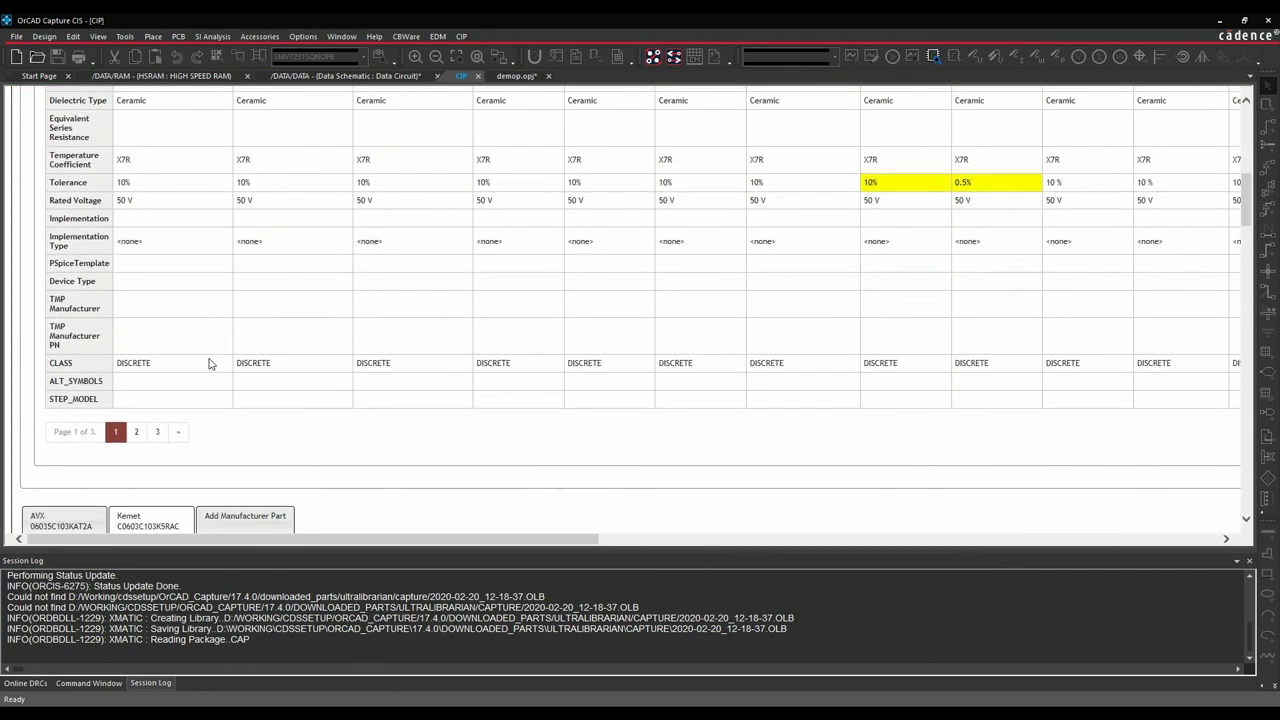
scroll(210, 362, "up", 10)
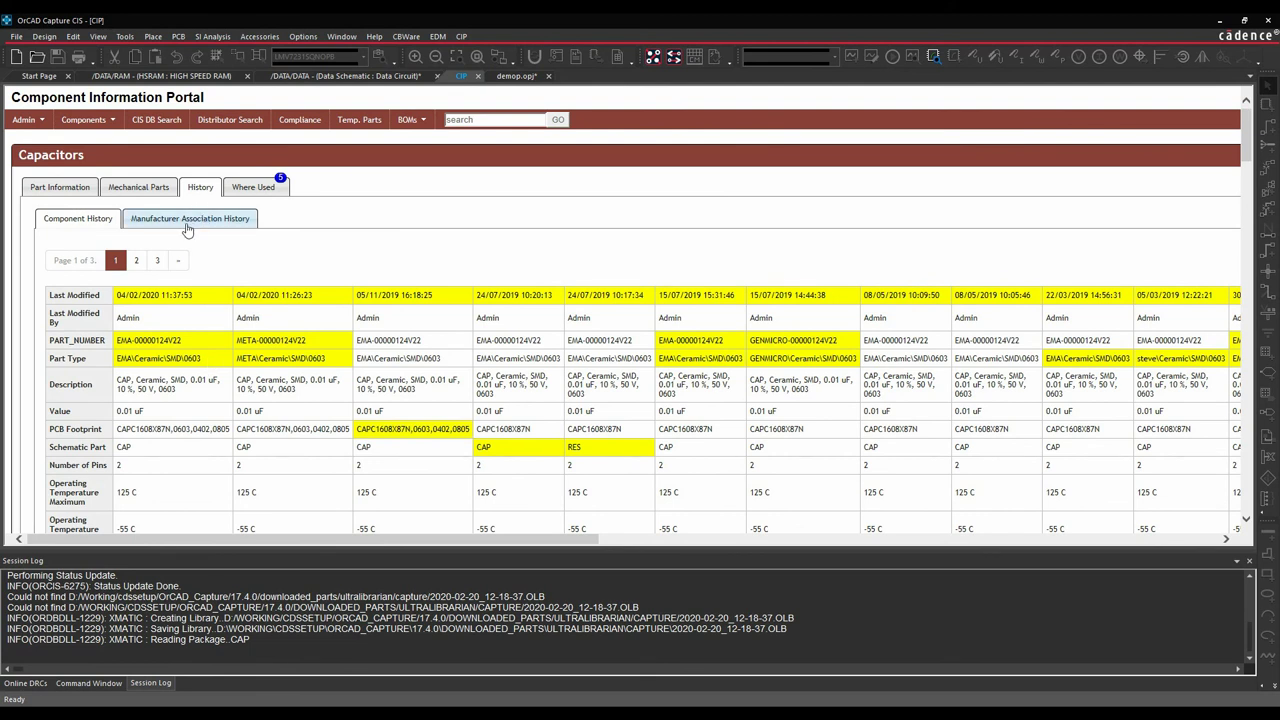
List the five BOMs using capacitor EMA-00000124V22 and review the BOMs menu options.
left_click(256, 187)
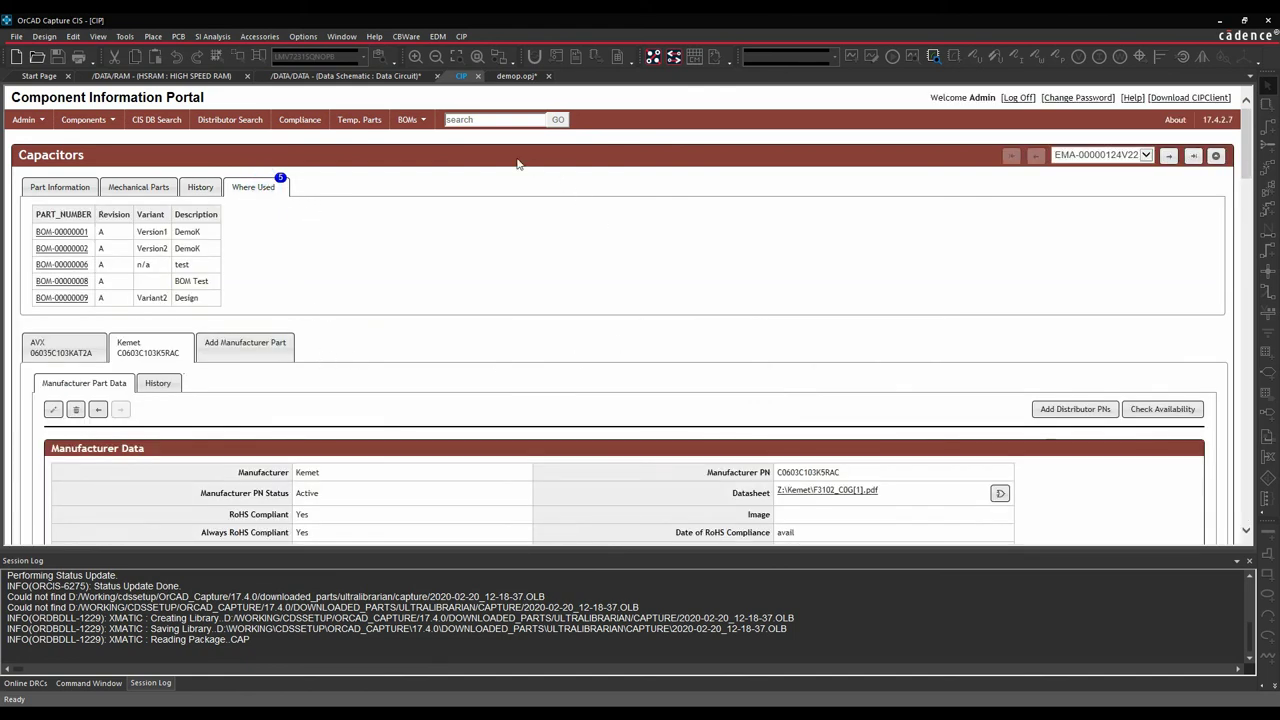
left_click(423, 121)
Go to Distributor Search with Digi-Key, Future and Mouser, keeping the Keyword search type.
left_click(160, 121)
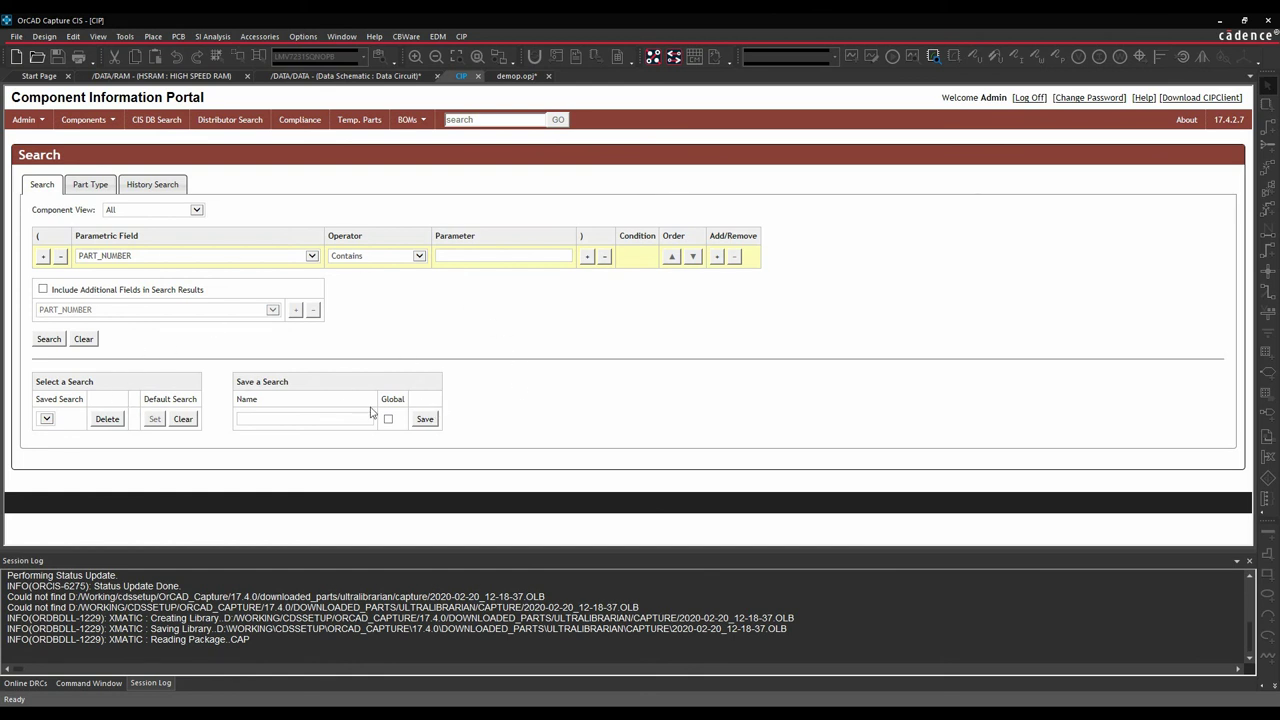
left_click(240, 120)
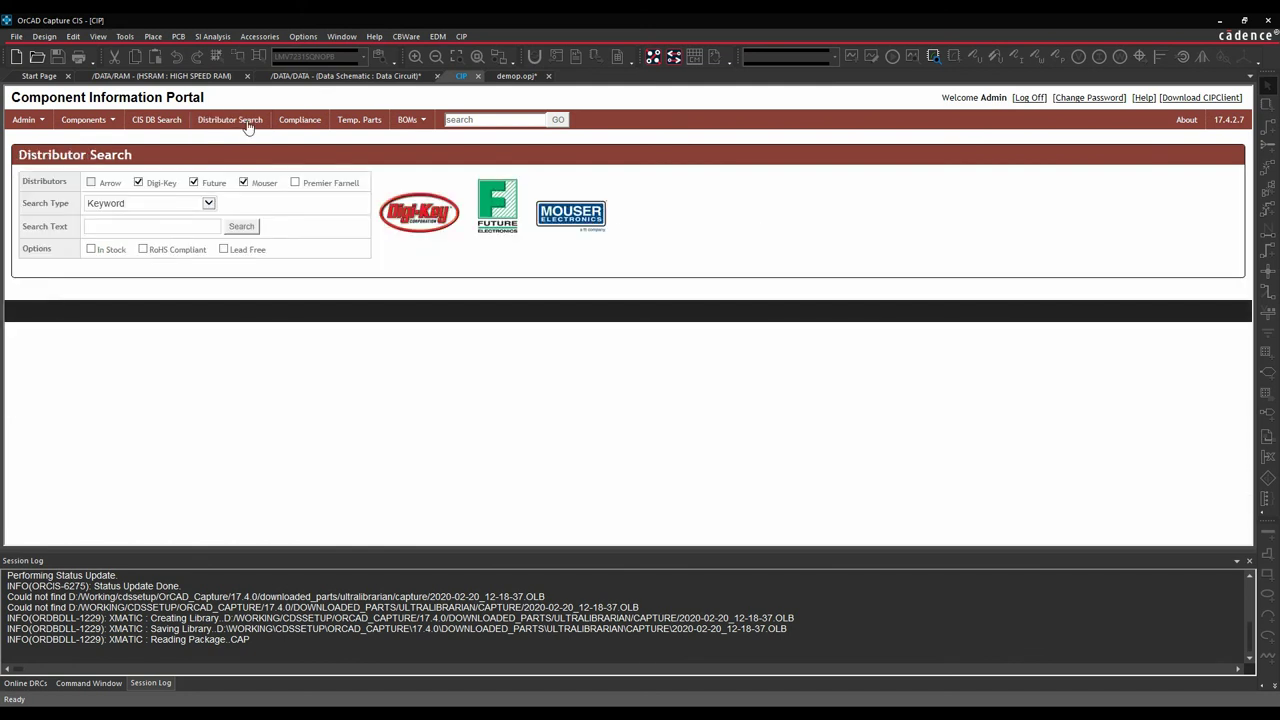
left_click(208, 203)
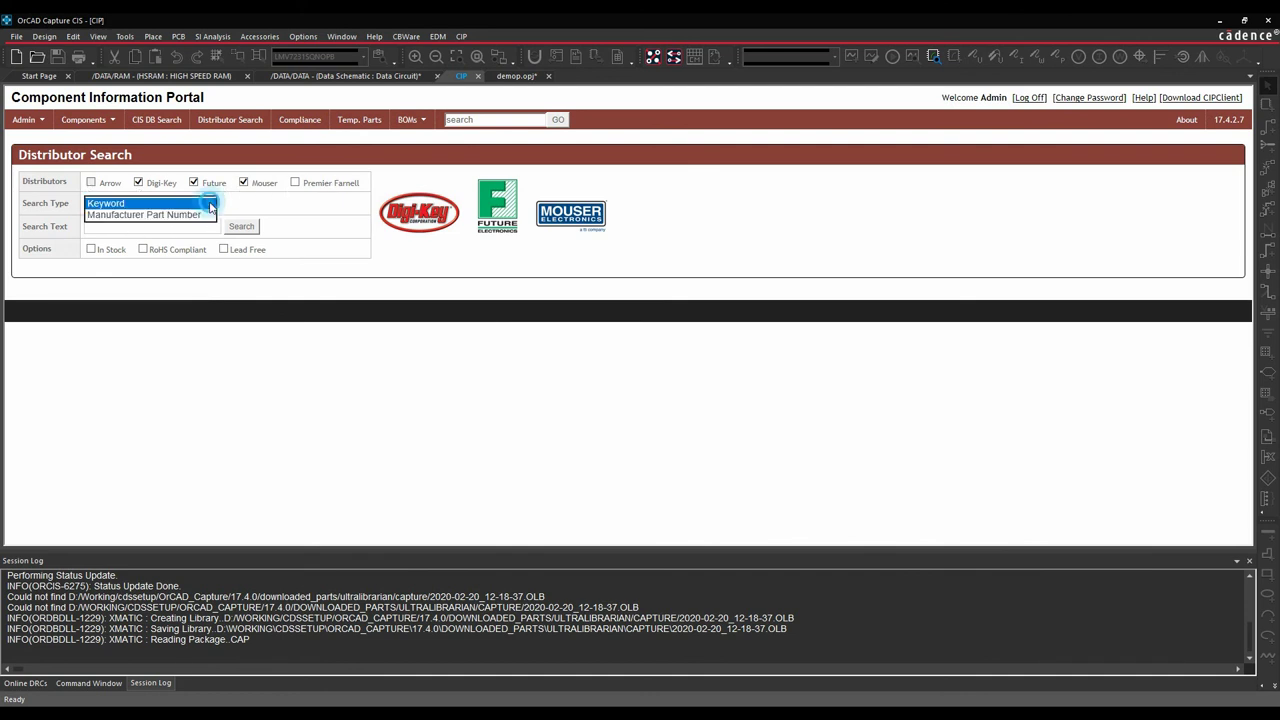
left_click(255, 203)
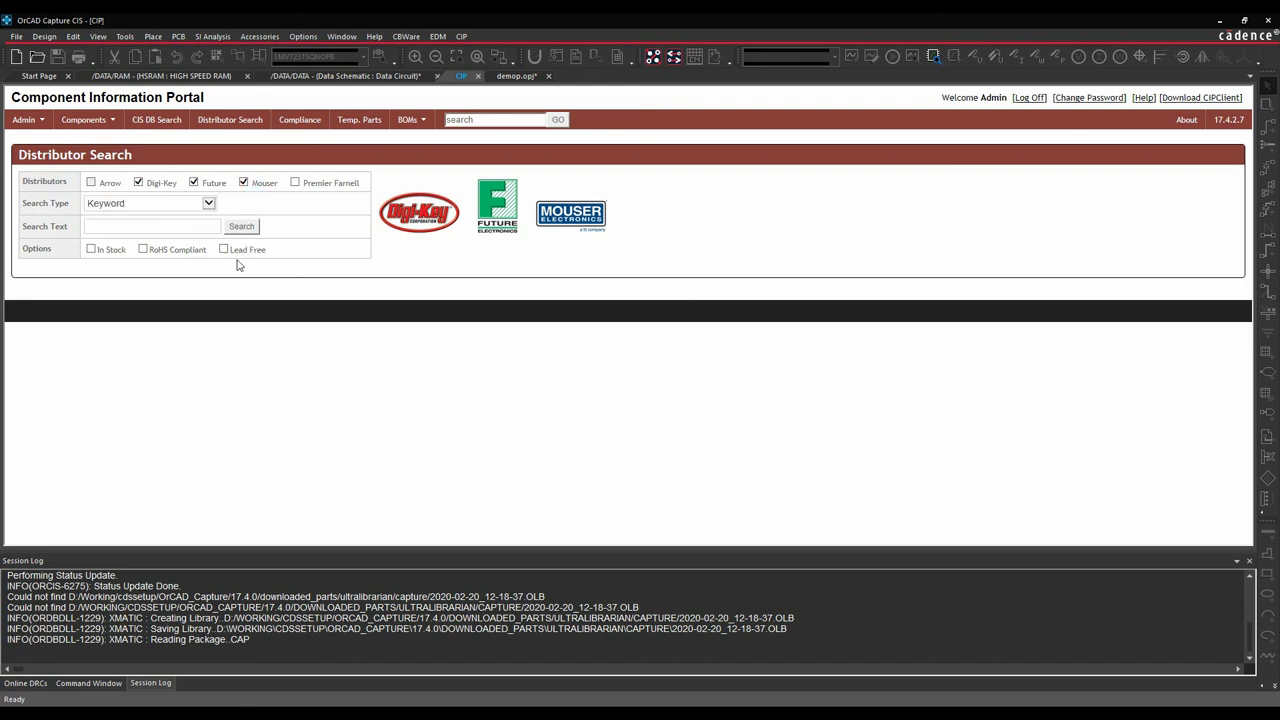
Run a keyword distributor search for lmv7231 and review the Texas Instruments results.
left_click(134, 227)
type("lmv7231")
key("Return")
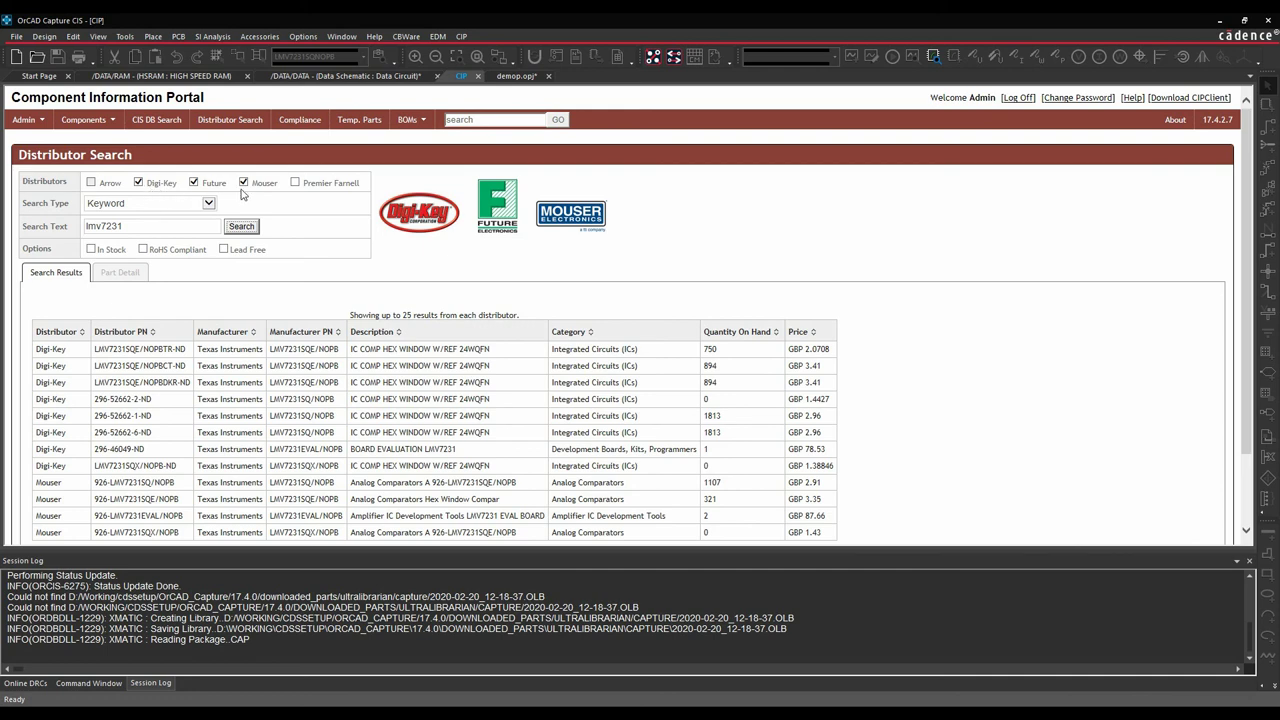
scroll(384, 260, "down", 2)
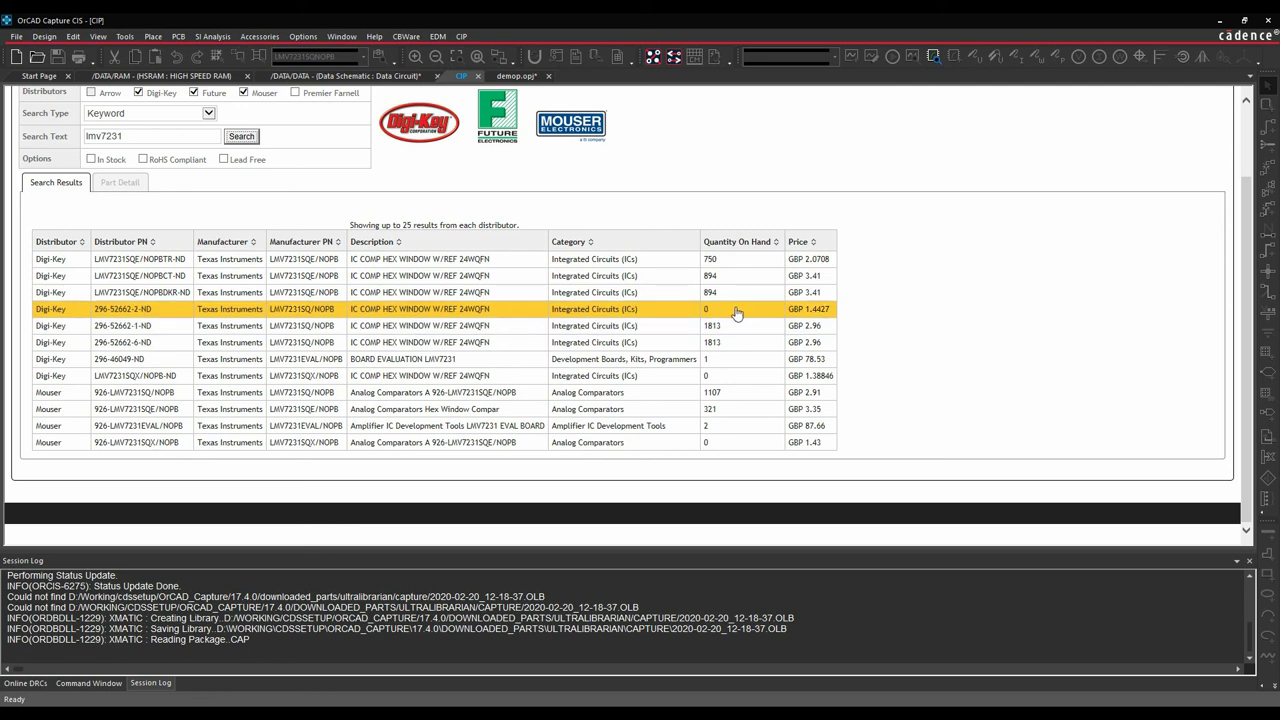
Show Part Detail for Digi-Key 296-52662-1-ND (LMV7231SQ/NOPB) and browse its attributes.
double_click(736, 330)
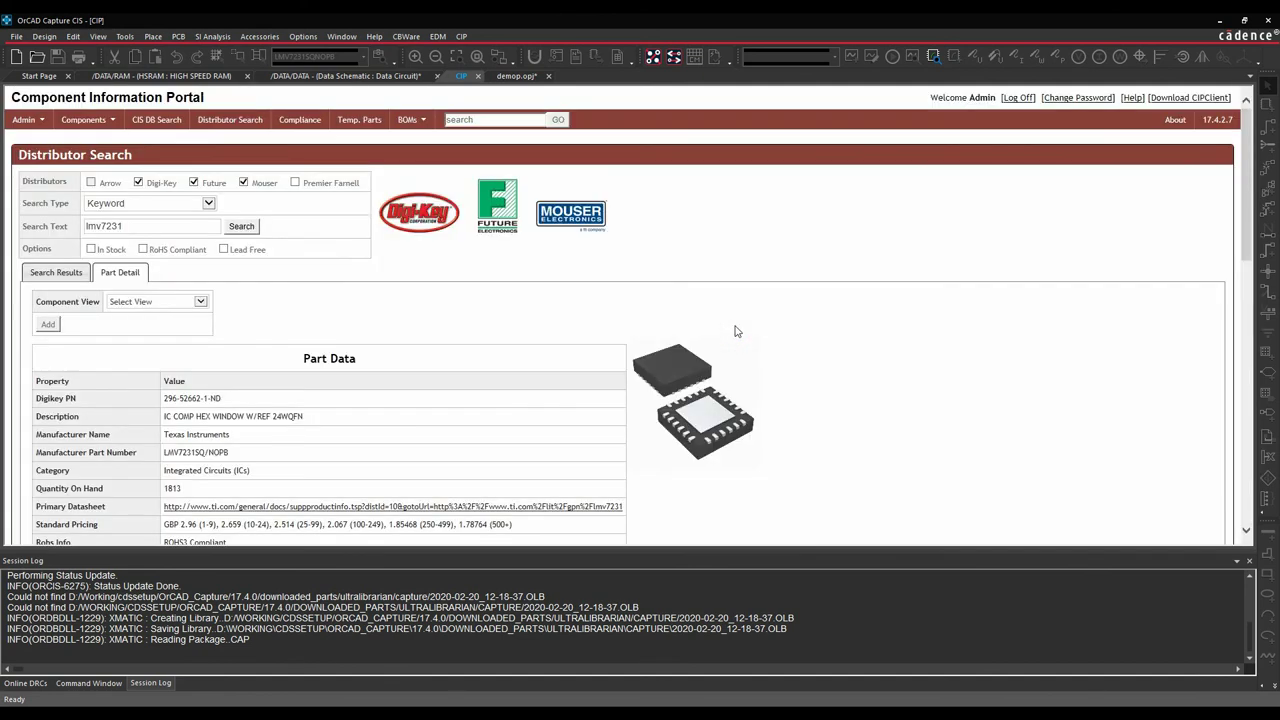
scroll(332, 340, "down", 3)
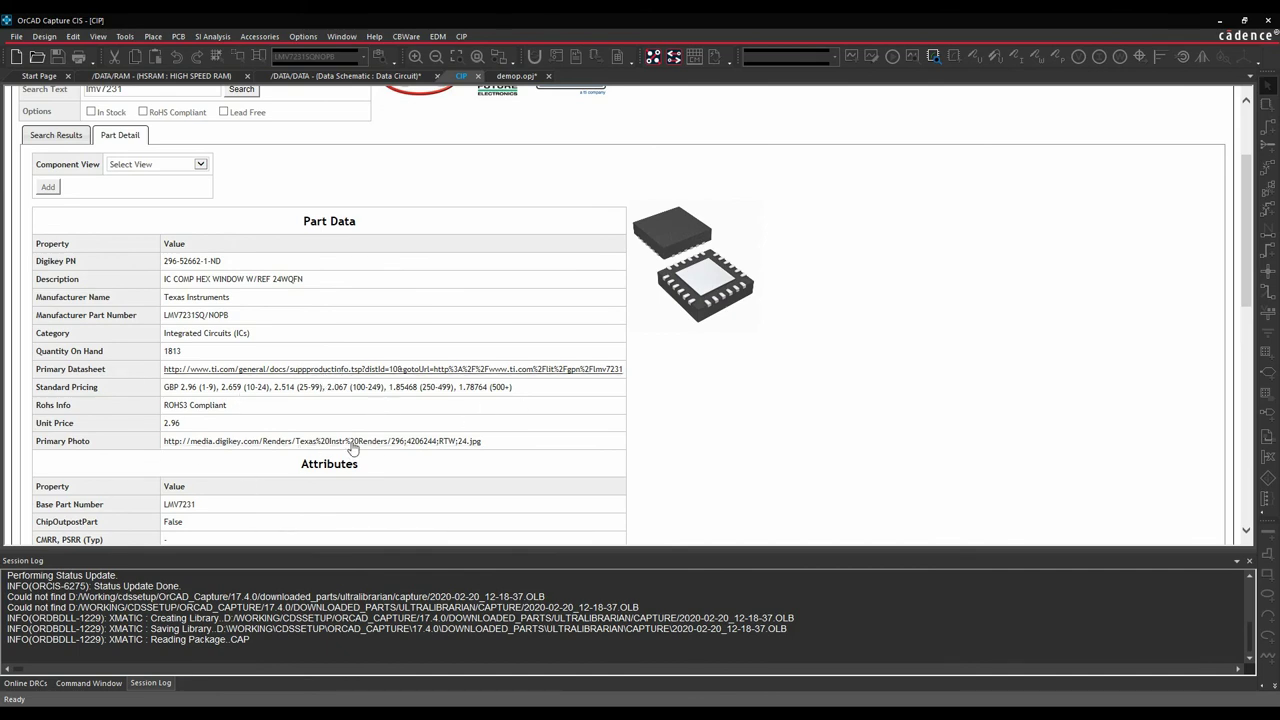
scroll(352, 449, "down", 9)
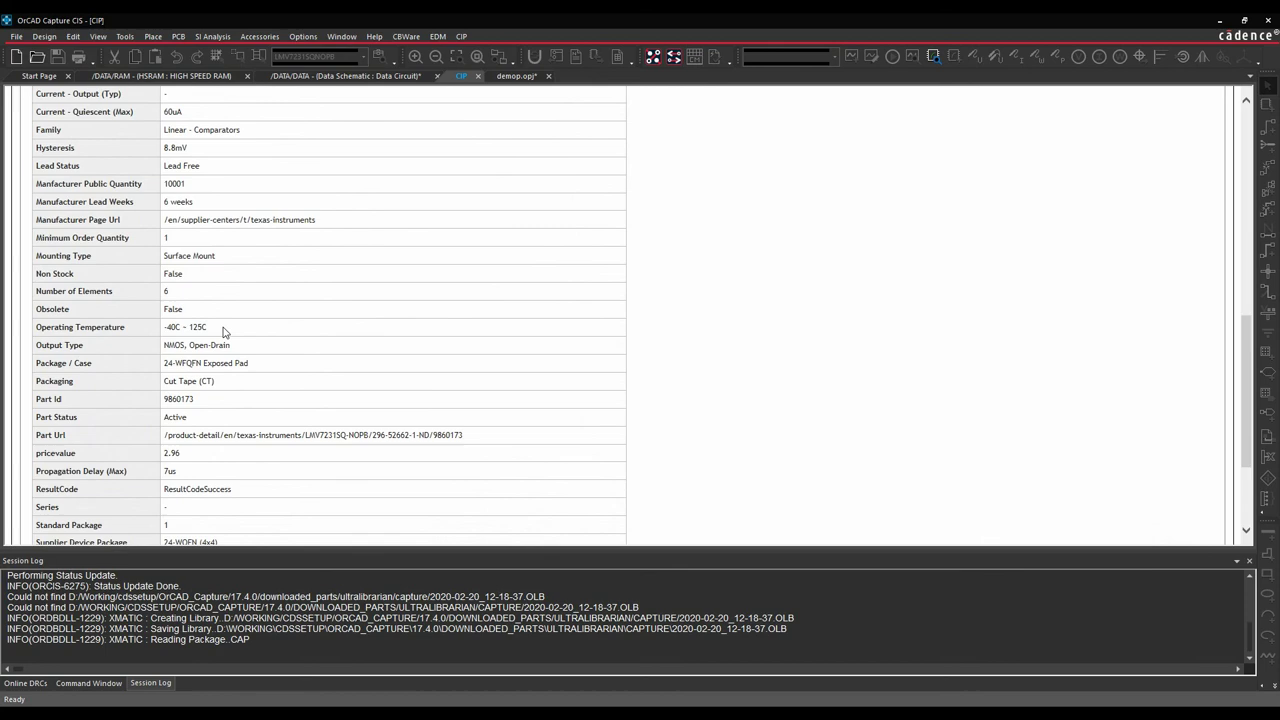
scroll(225, 333, "down", 2)
scroll(226, 335, "up", 8)
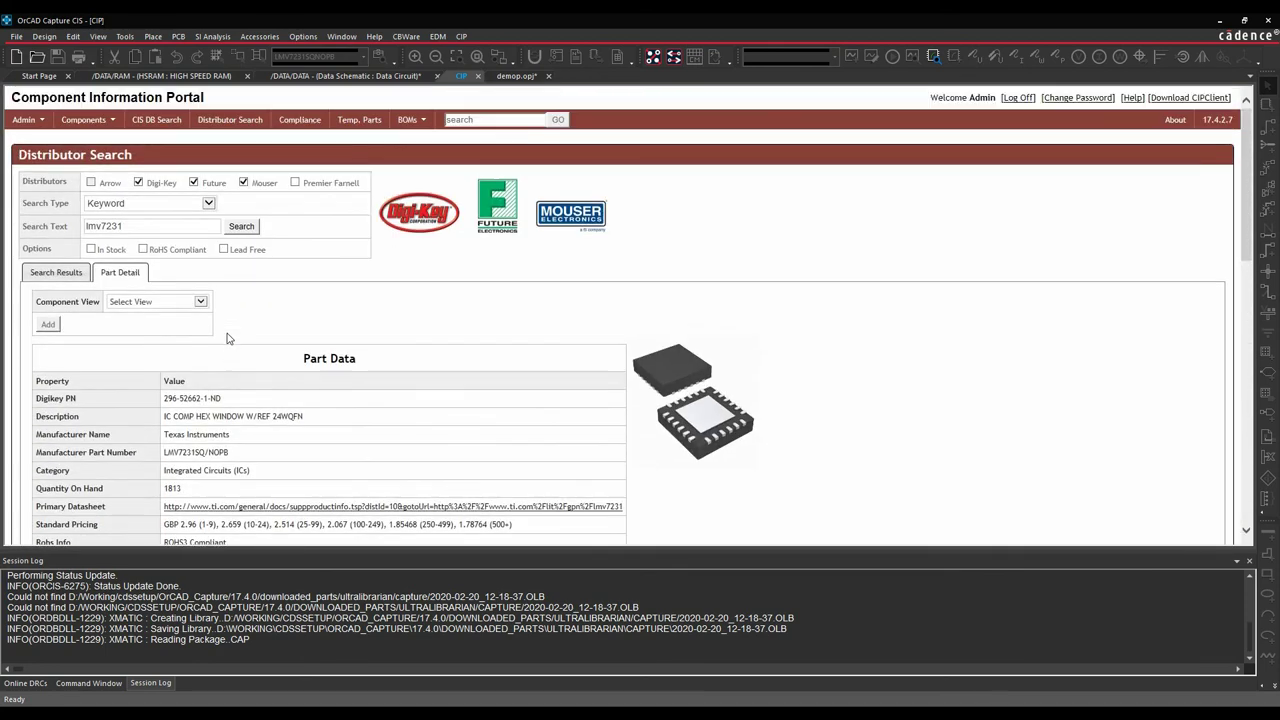
scroll(226, 338, "down", 2)
Switch the part detail's Component View to ICs and review the Action choices.
left_click(200, 233)
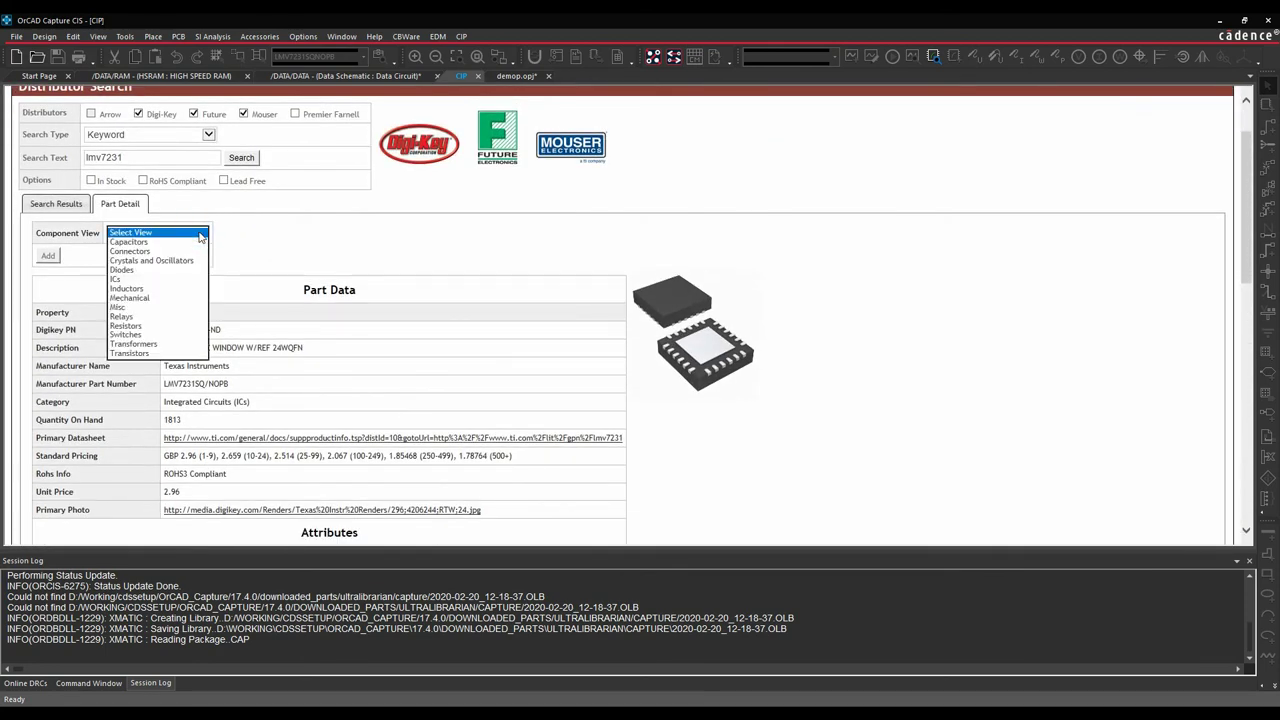
left_click(138, 279)
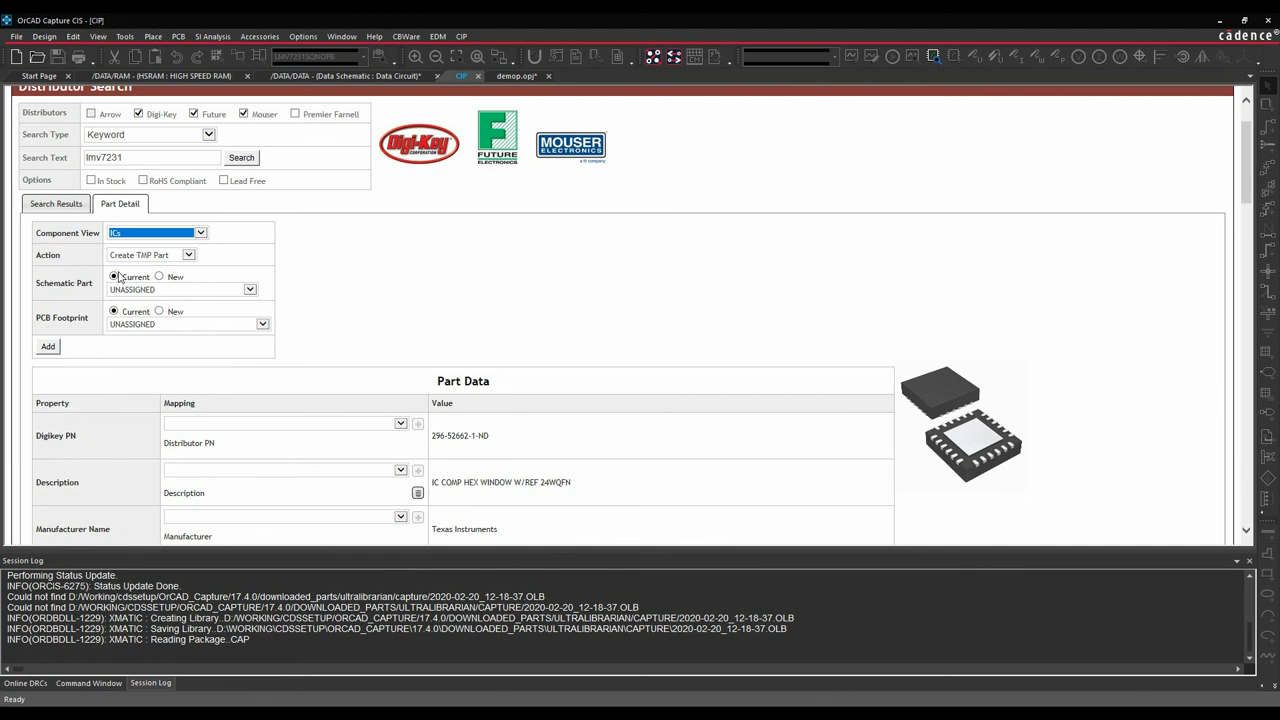
left_click(190, 255)
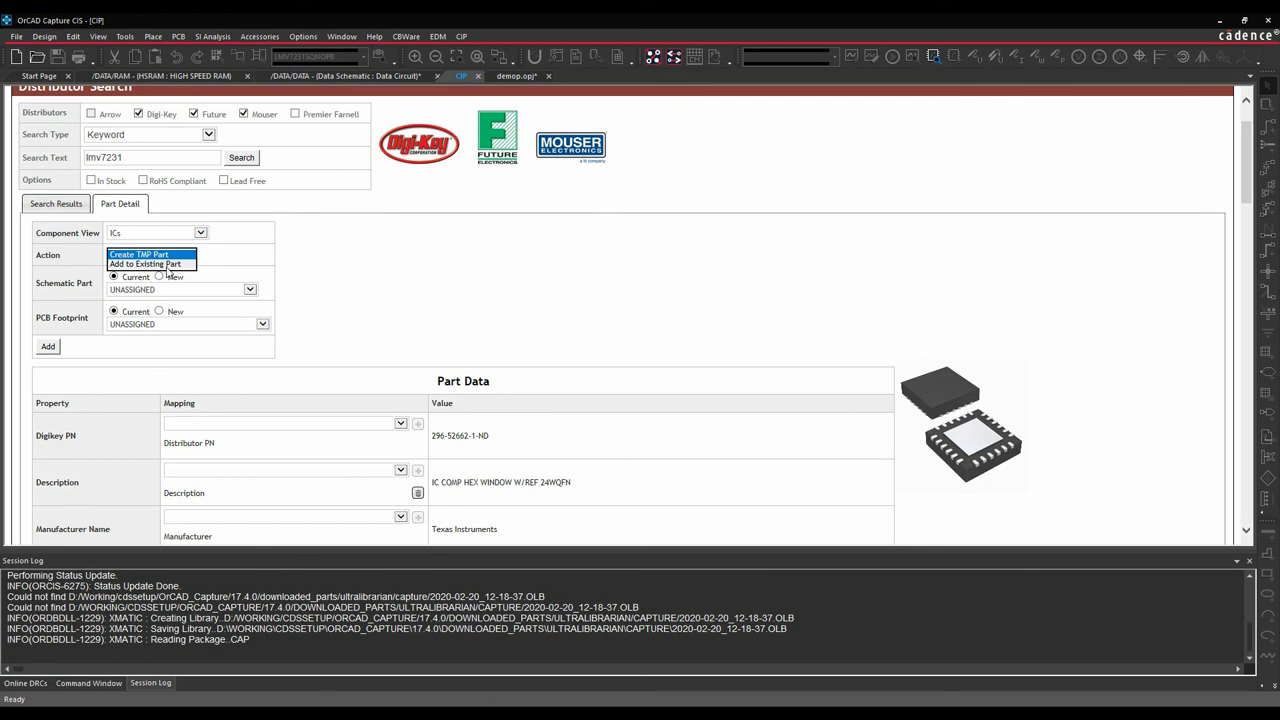
Choose Create TMP Part and name a new schematic part LMV7231.
left_click(192, 256)
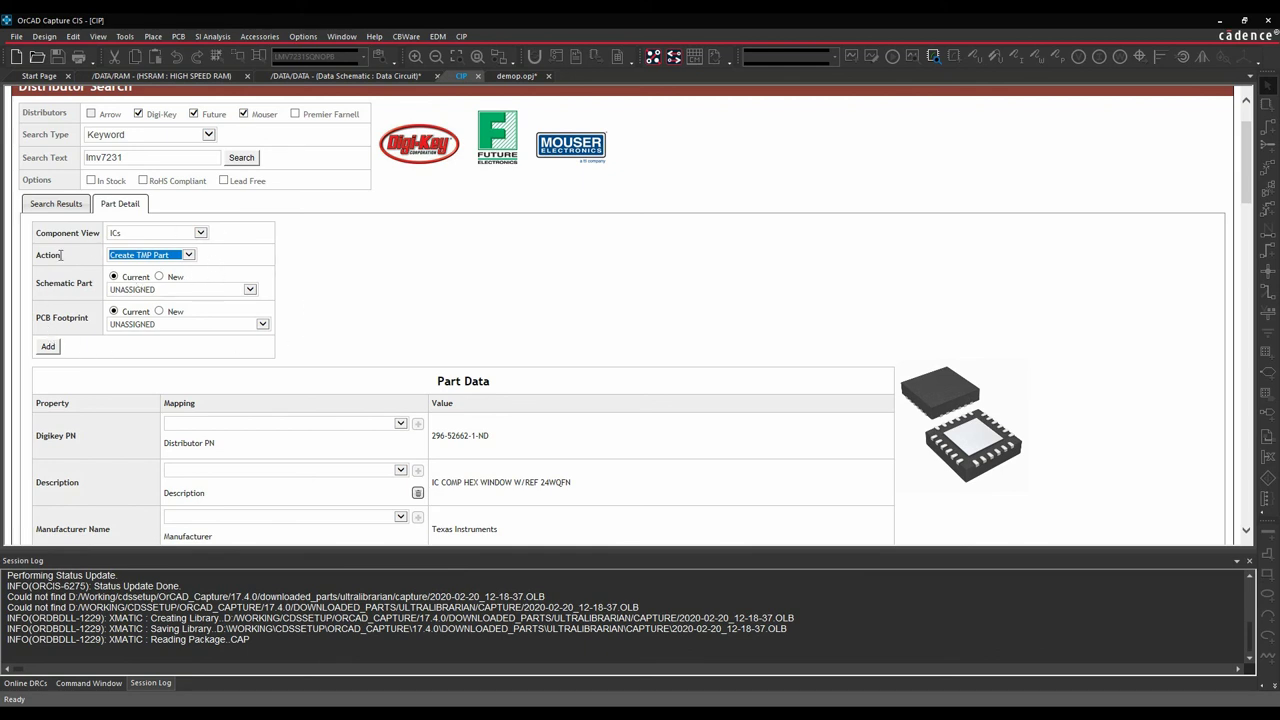
left_click(250, 290)
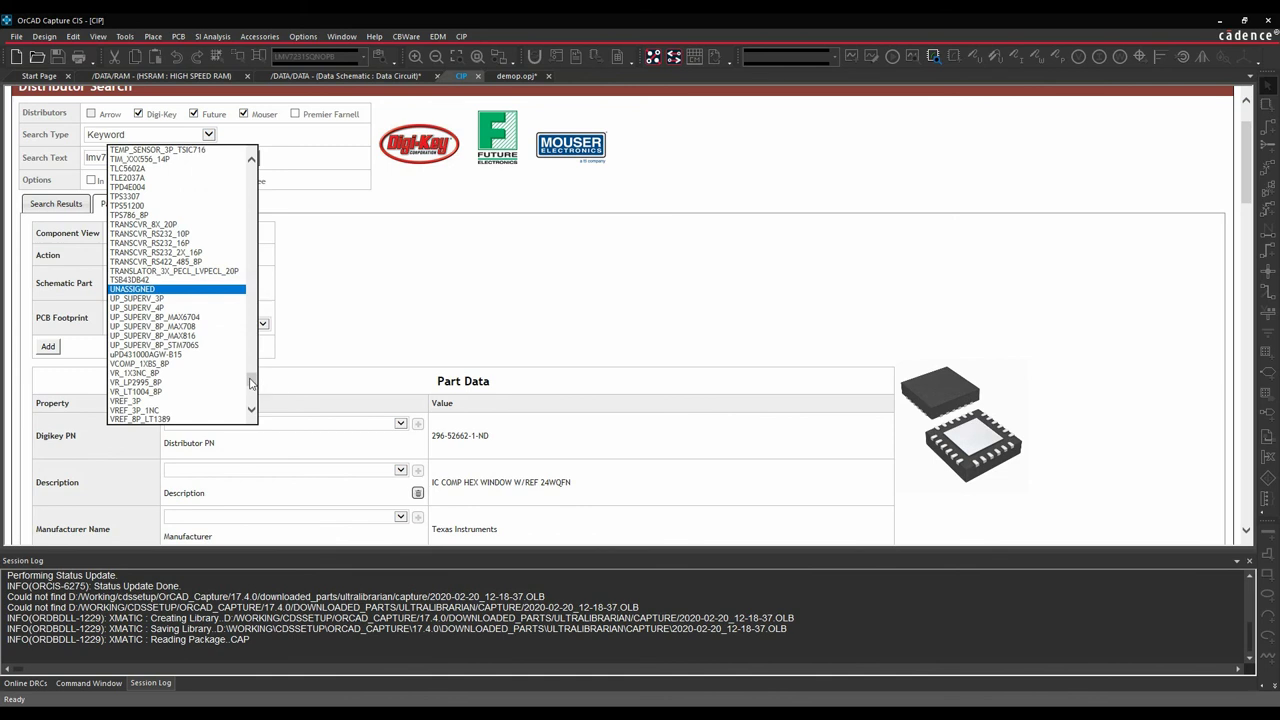
left_click_drag(250, 383, 241, 294)
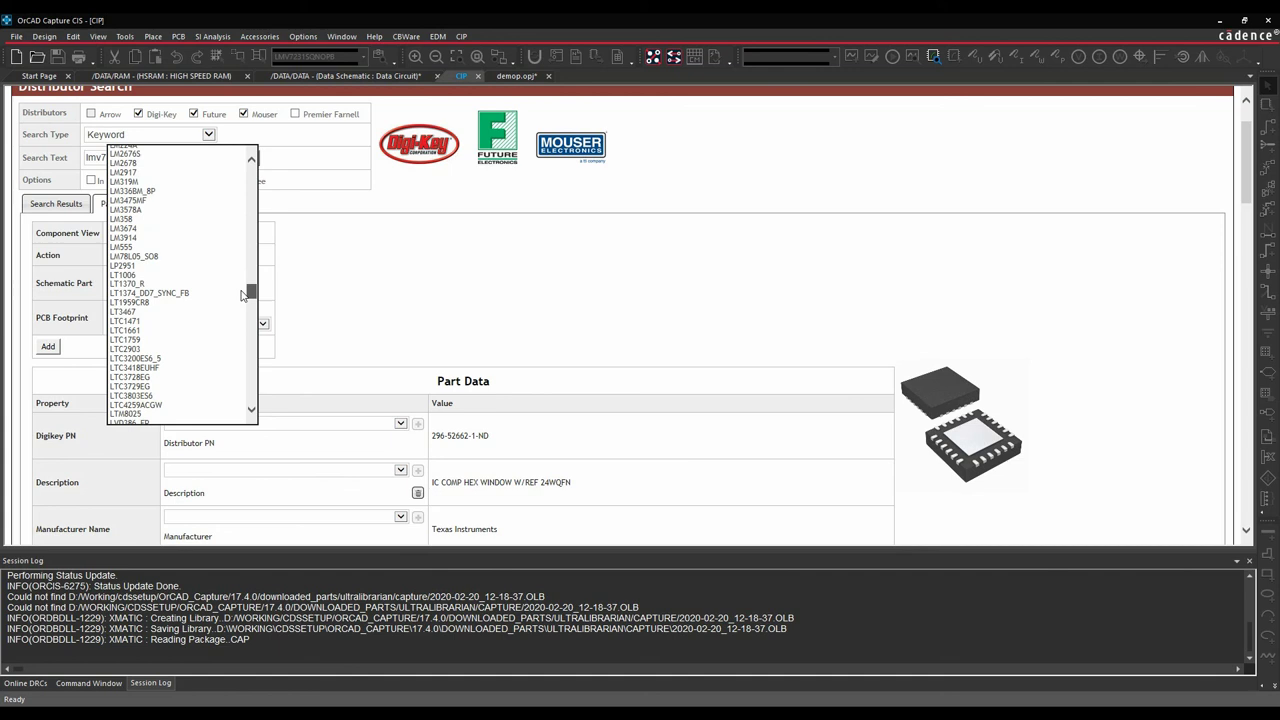
left_click(316, 280)
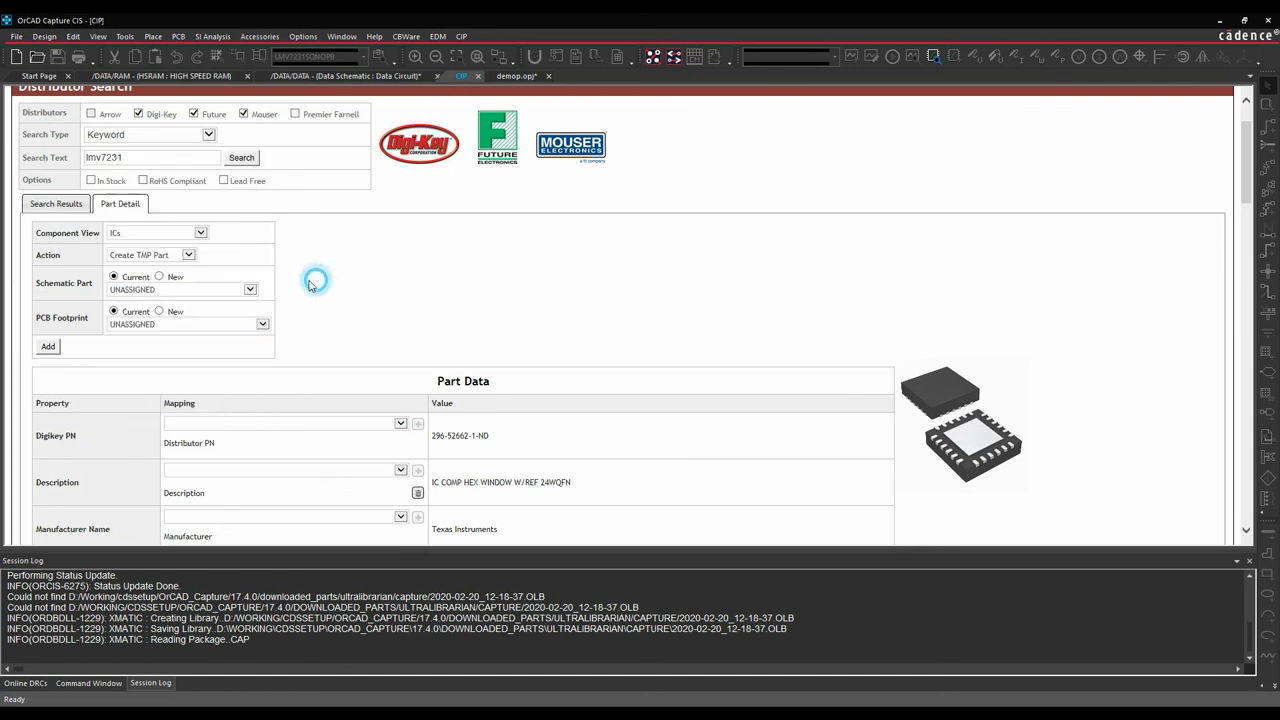
left_click(159, 276)
left_click_drag(162, 288, 83, 288)
type("LM")
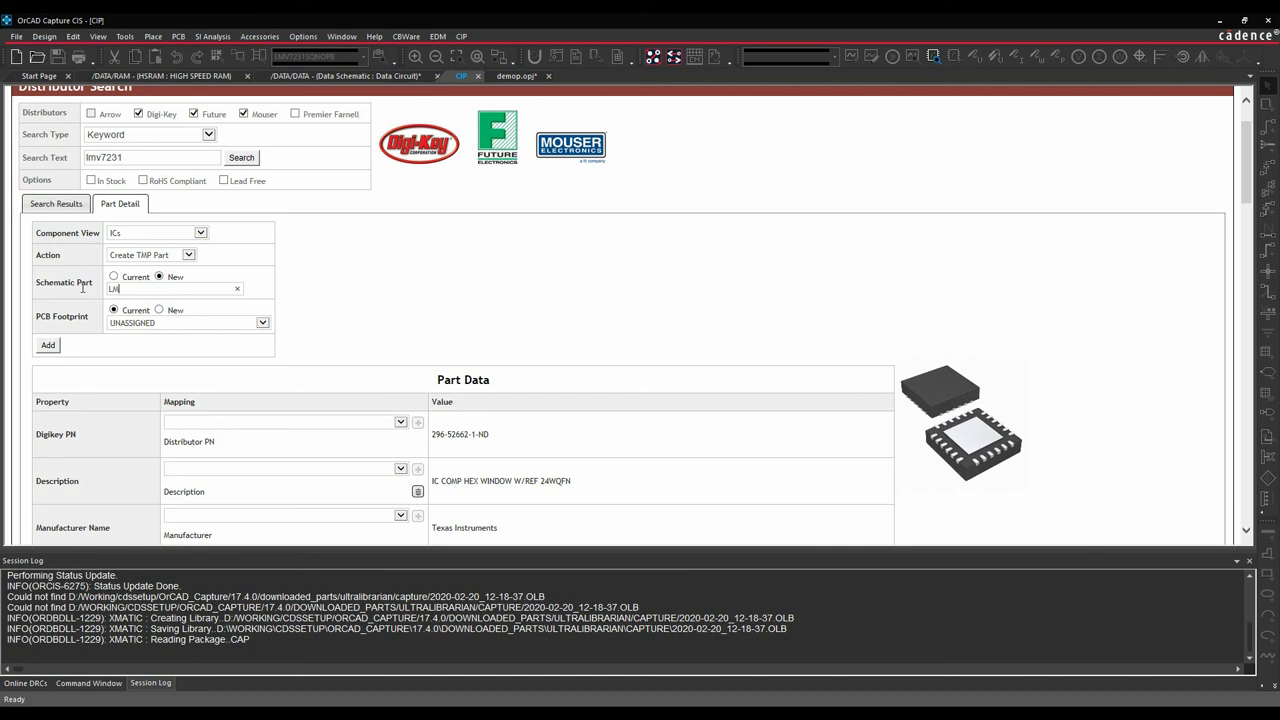
type("V7231")
Set a new PCB footprint named SQA24A for the temporary part.
left_click(261, 323)
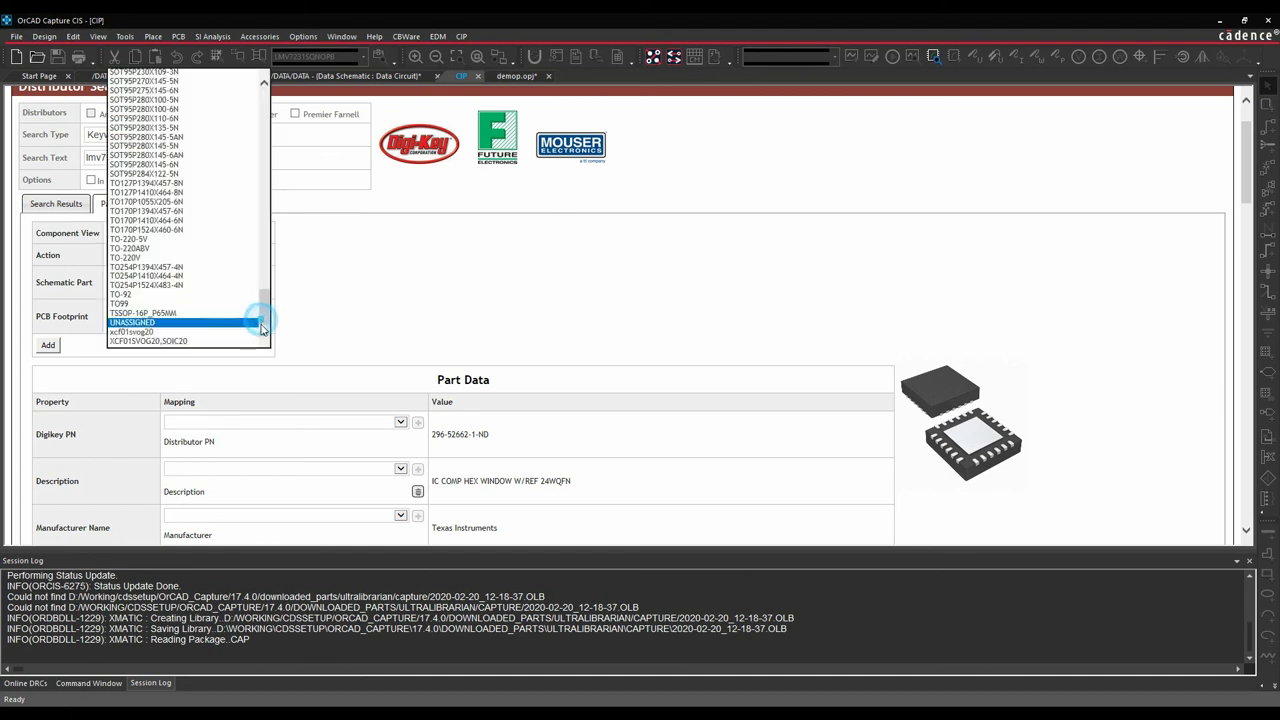
left_click(152, 323)
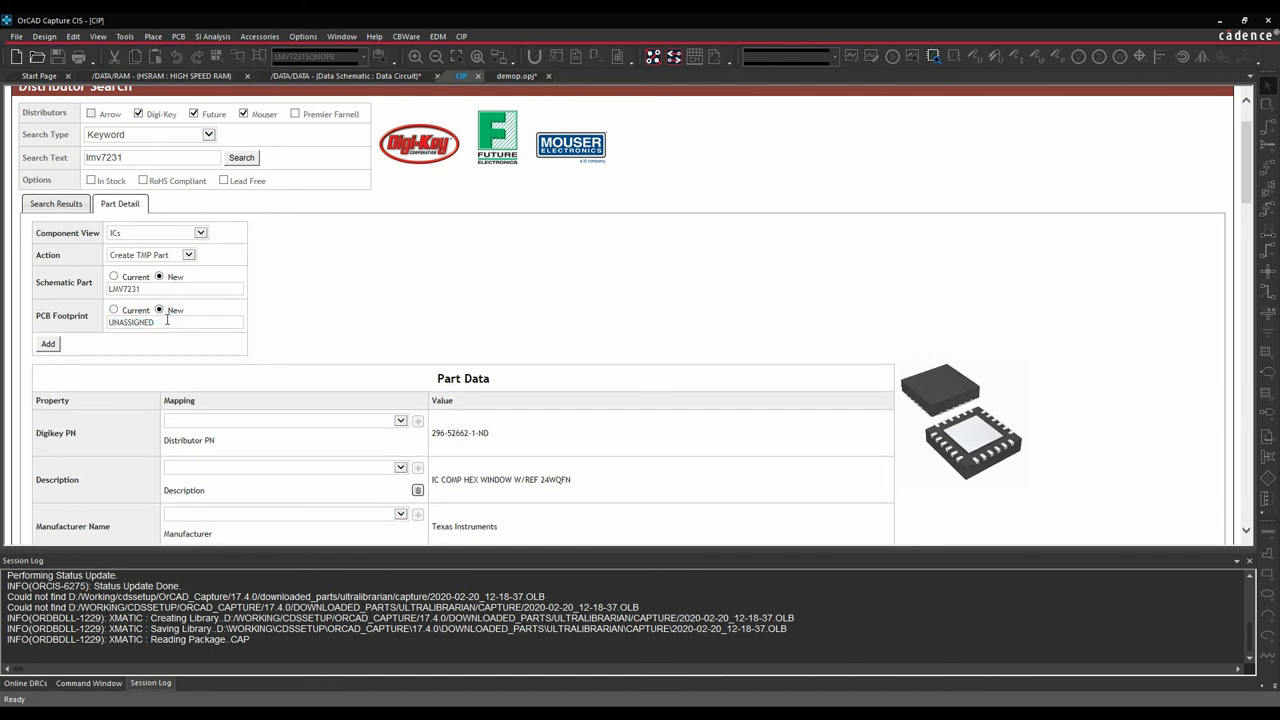
double_click(167, 320)
type("SQA24A")
Review the Part Data mappings, including Manufacturer Name, and add the LMV7231 temporary part as TMP-450.
scroll(343, 353, "down", 3)
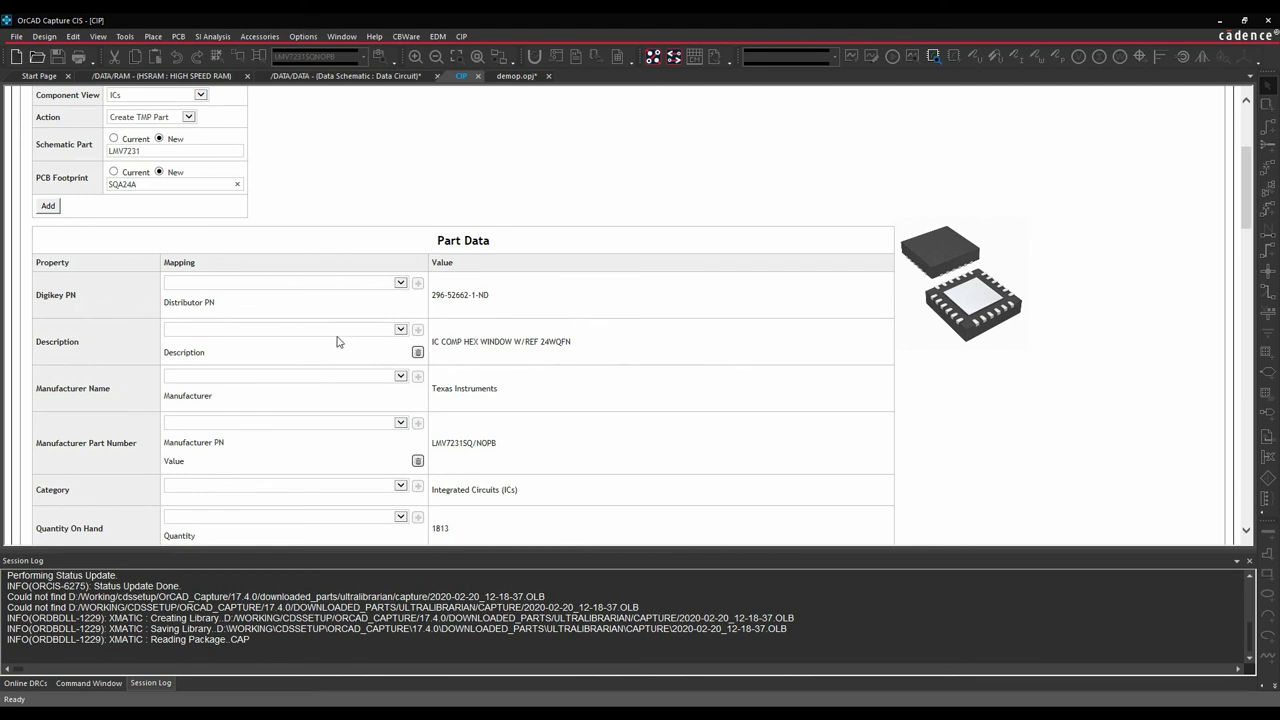
scroll(341, 329, "down", 1)
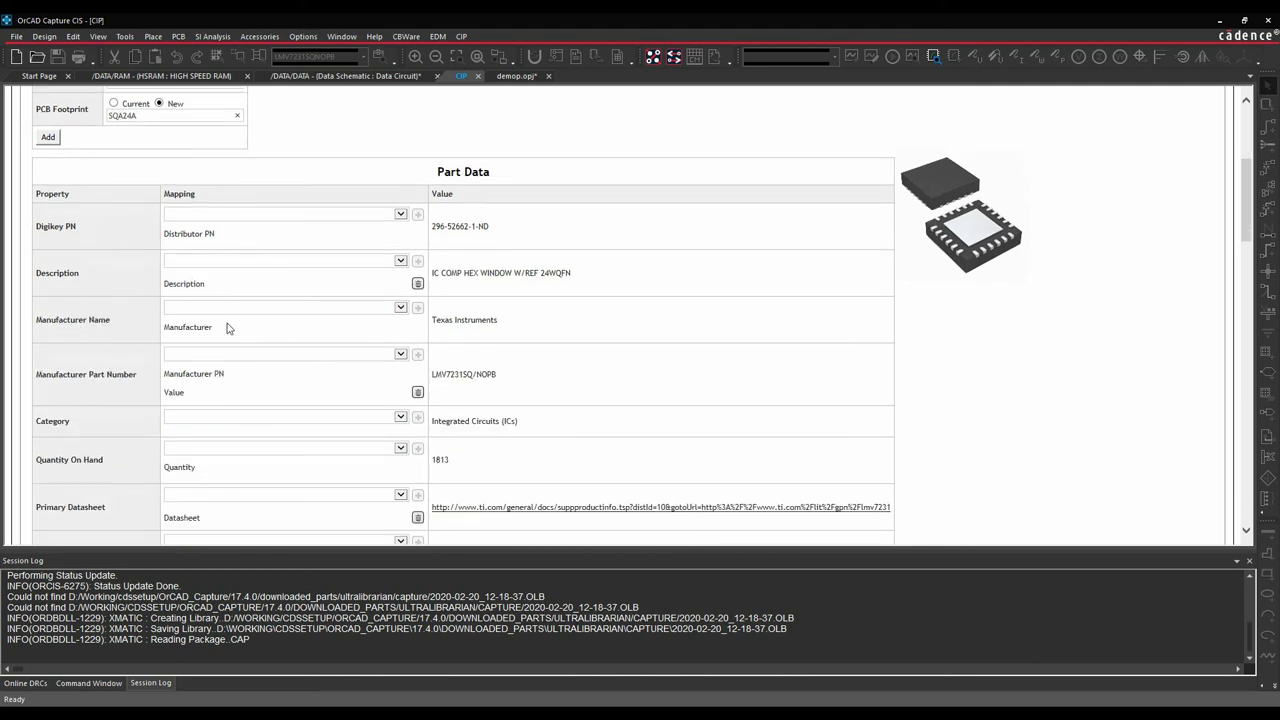
left_click(401, 308)
left_click_drag(401, 337, 371, 343)
scroll(371, 343, "up", 2)
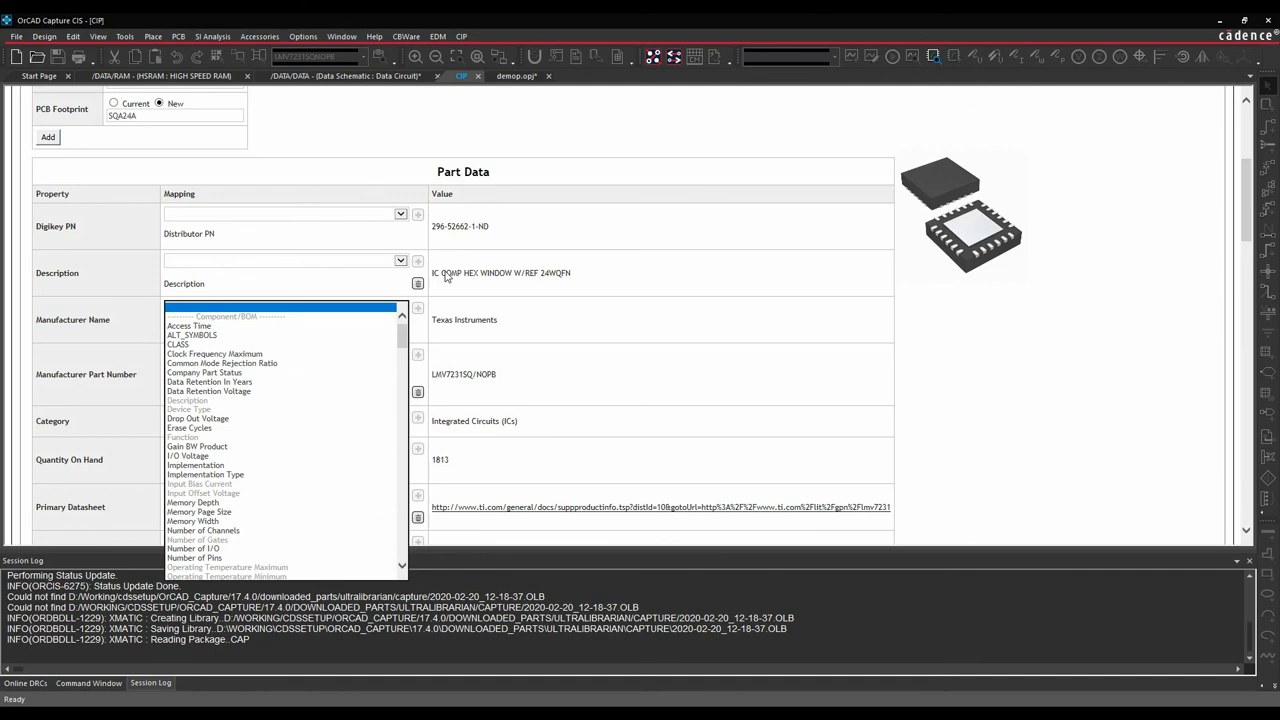
left_click(713, 143)
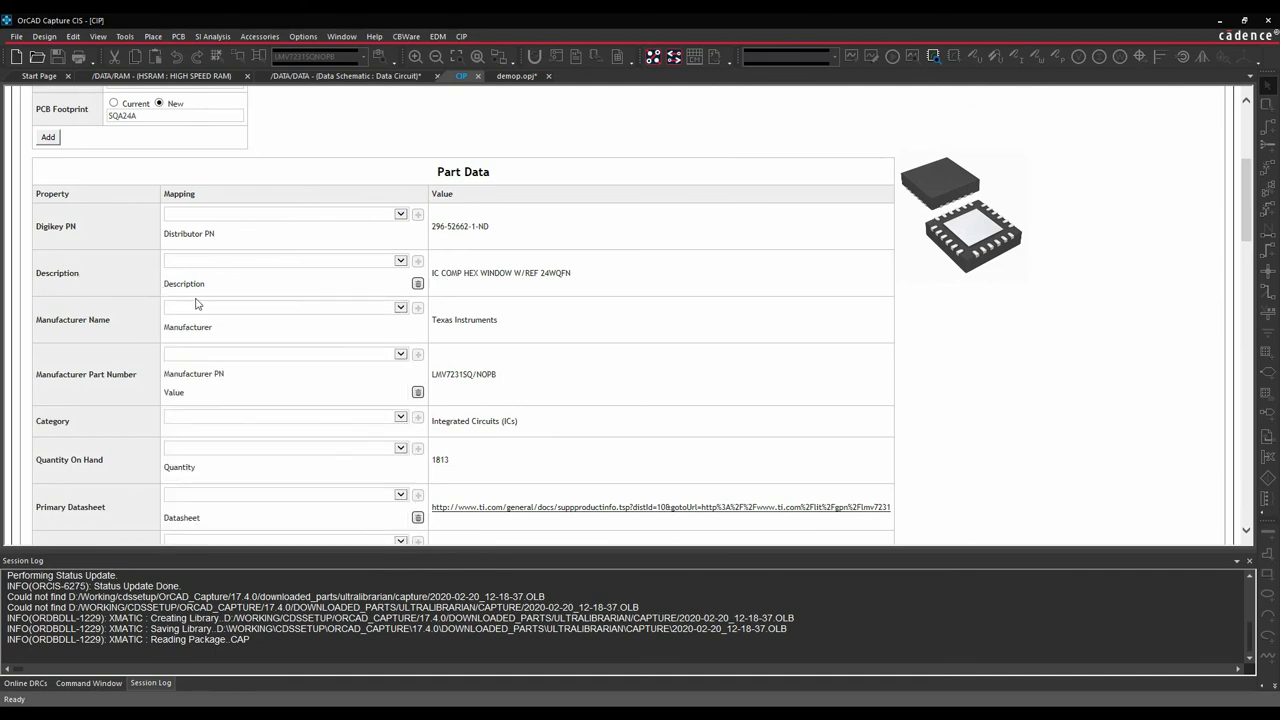
scroll(217, 315, "down", 5)
scroll(222, 323, "up", 10)
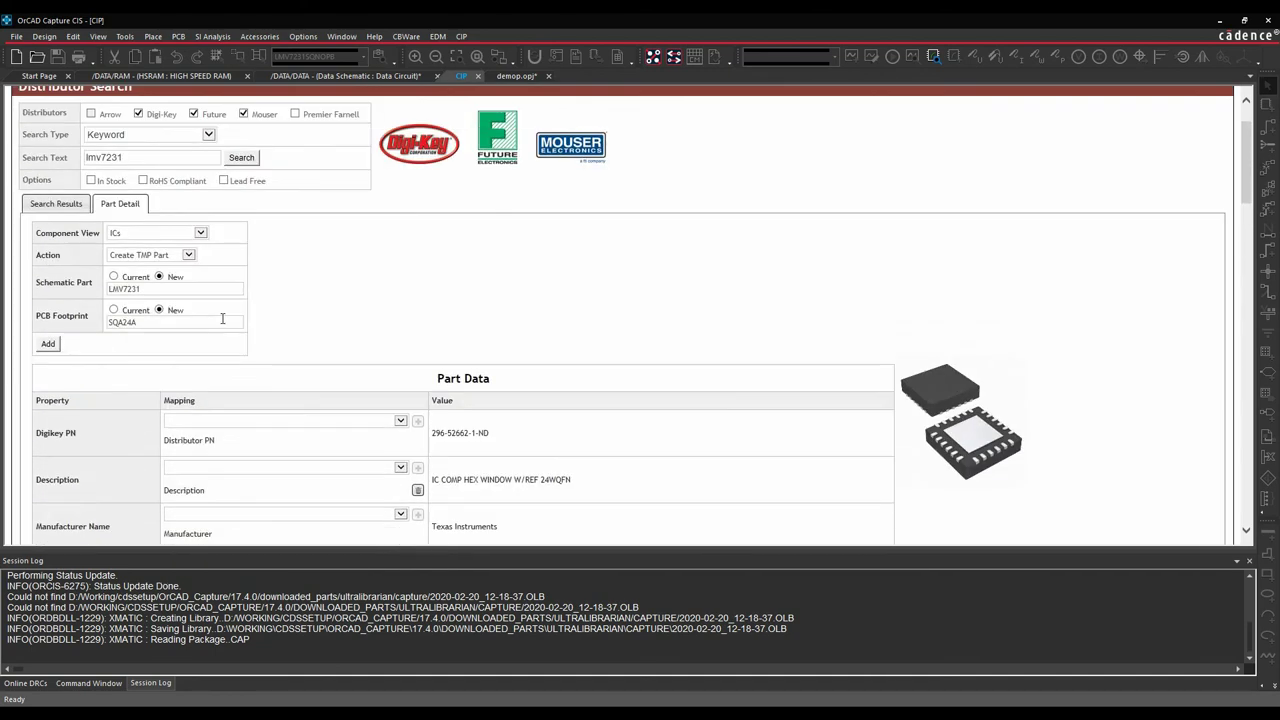
left_click(48, 415)
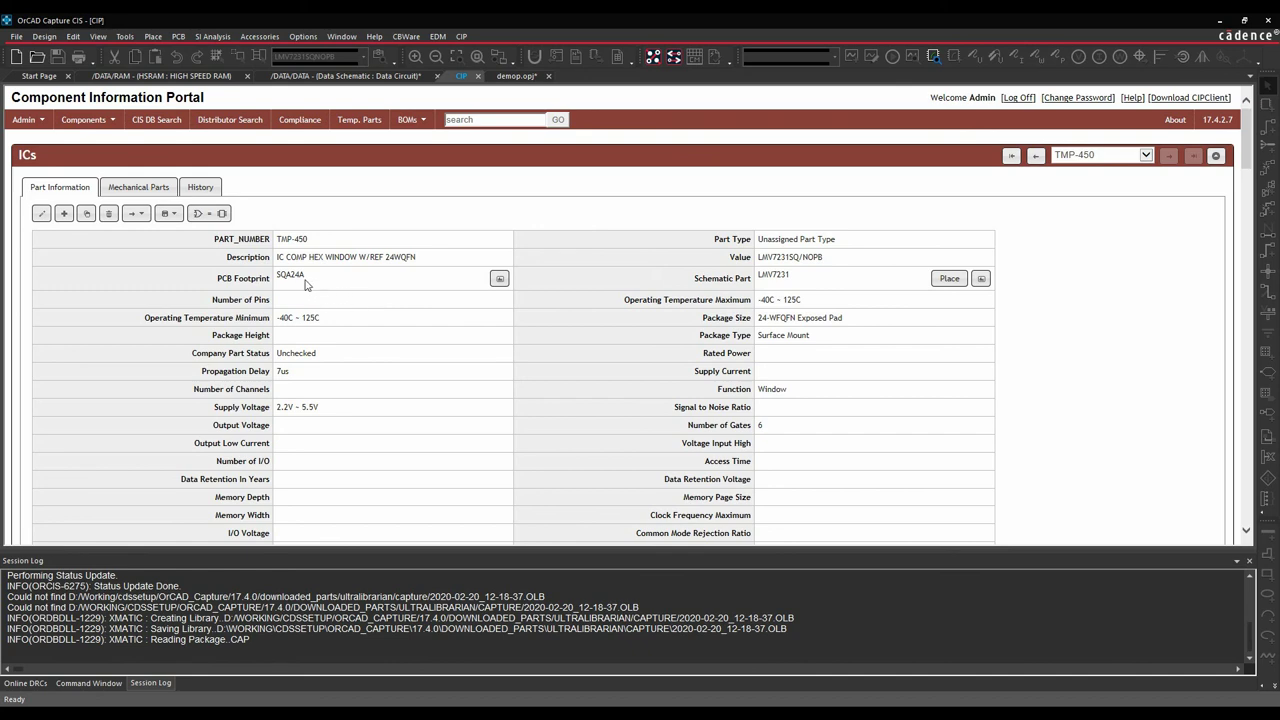
Scroll through the TMP-450 portal page showing Window function, 2.2V–5.5V supply and 7us delay.
scroll(401, 360, "down", 3)
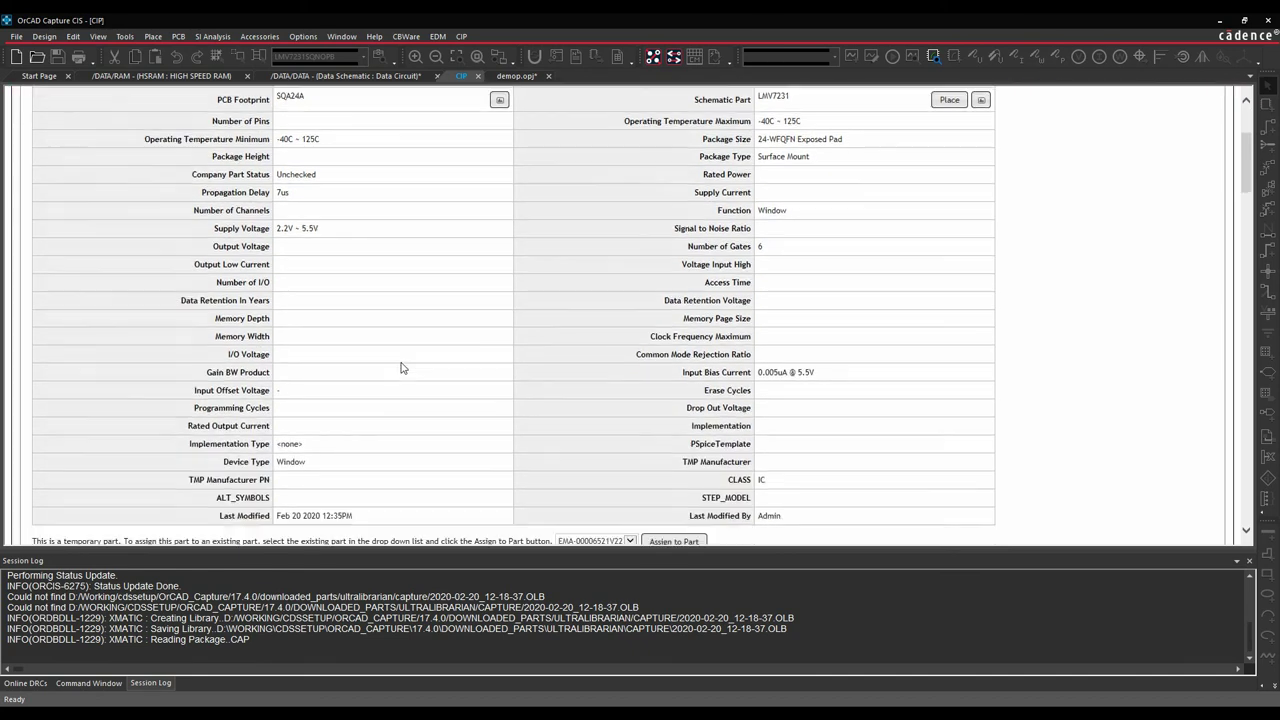
scroll(401, 368, "down", 3)
scroll(401, 368, "up", 6)
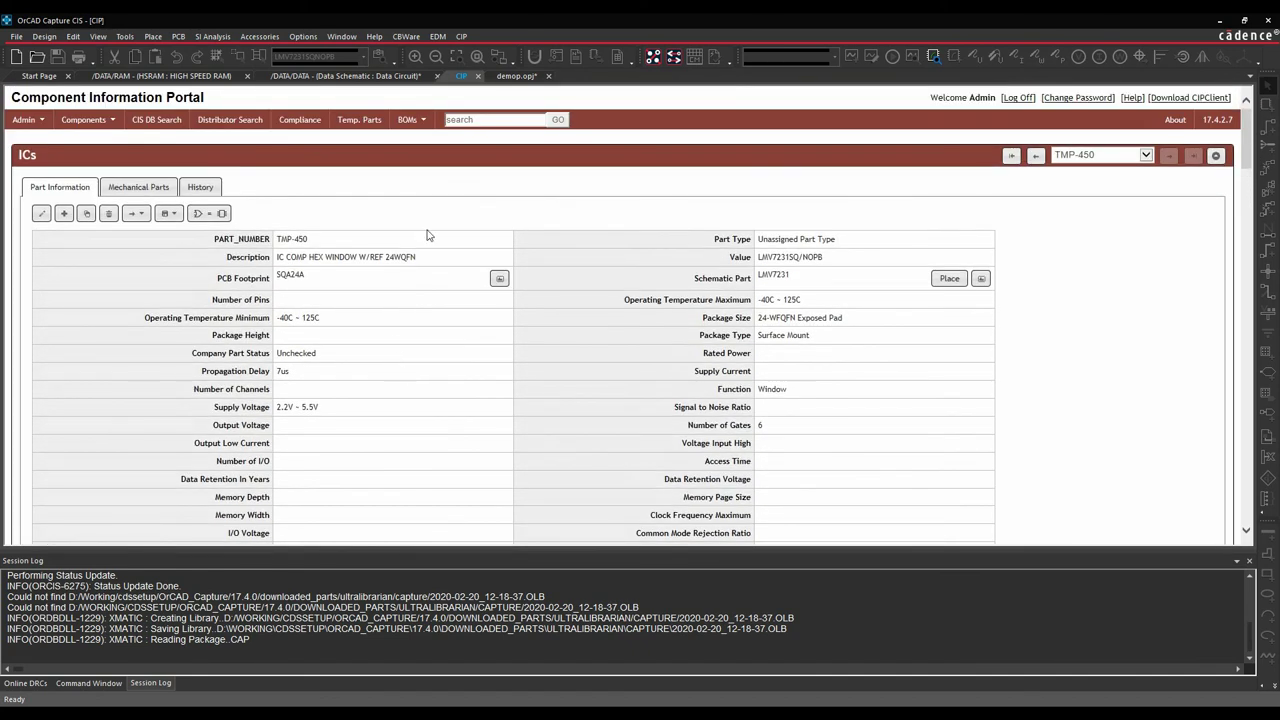
Preview TMP-450 under ICs > Unassigned Part Type in the database part browser, then return to CIP.
left_click(345, 76)
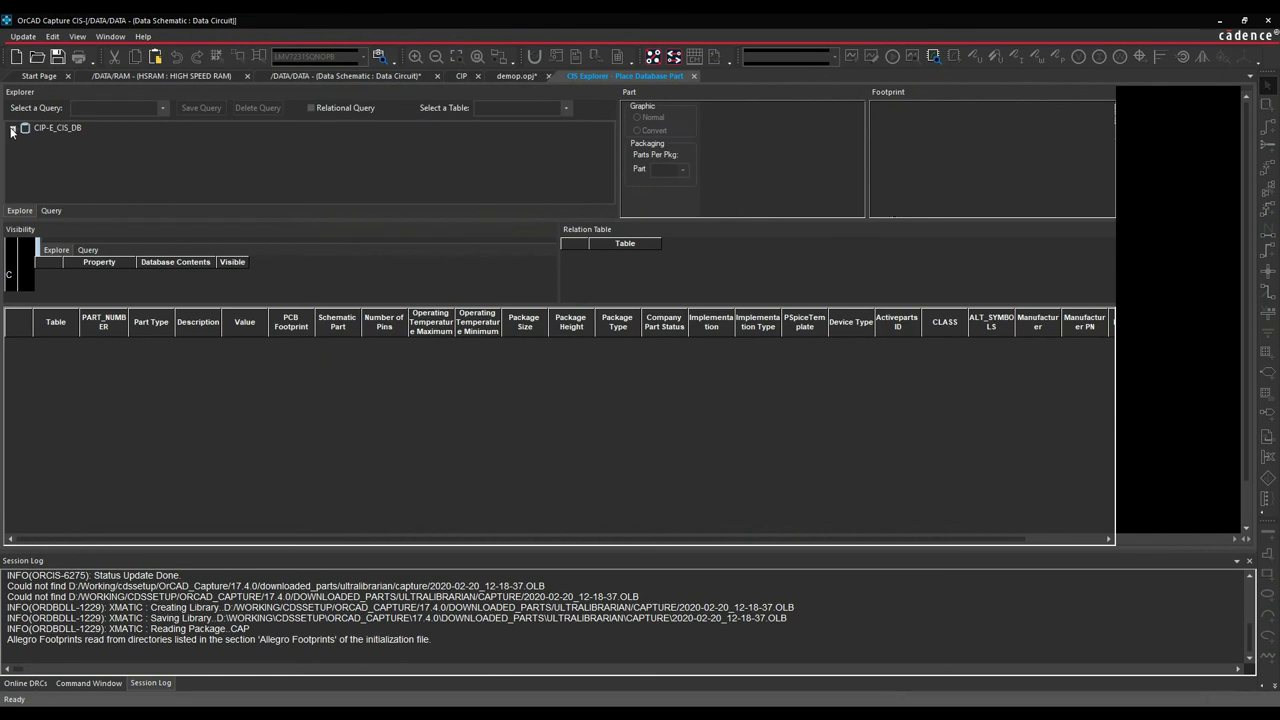
left_click(12, 128)
left_click(25, 188)
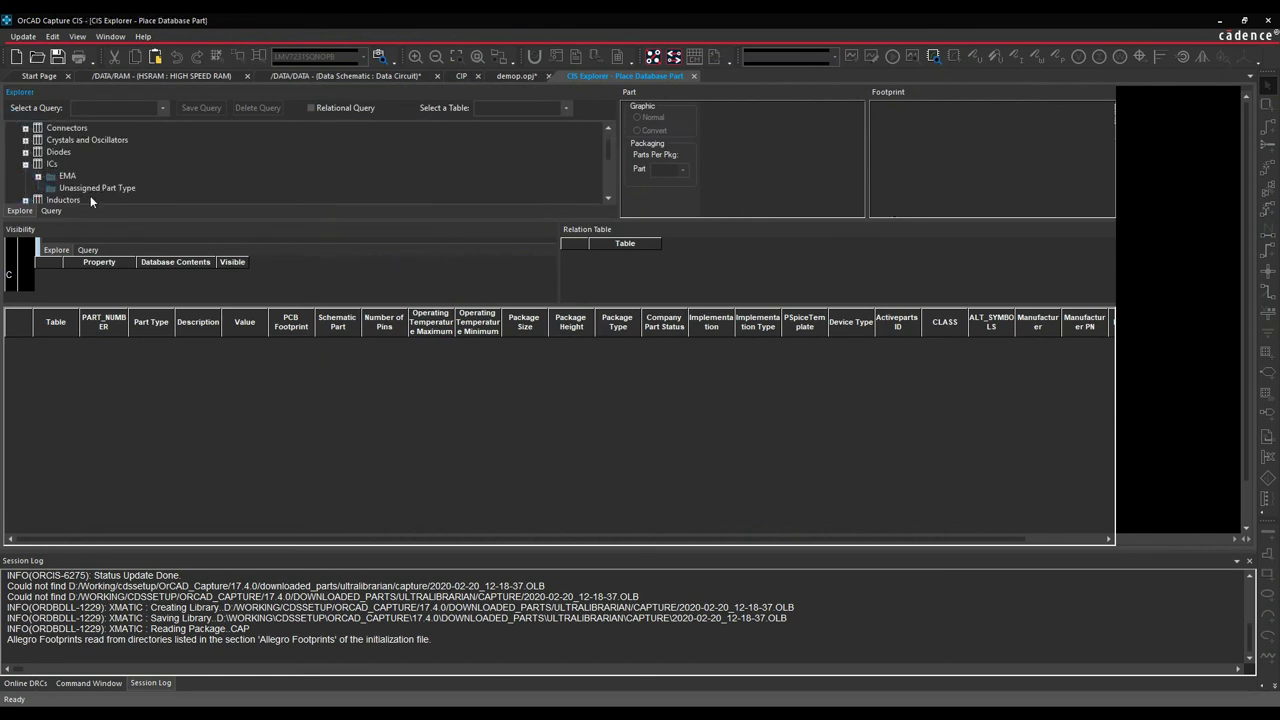
left_click(98, 188)
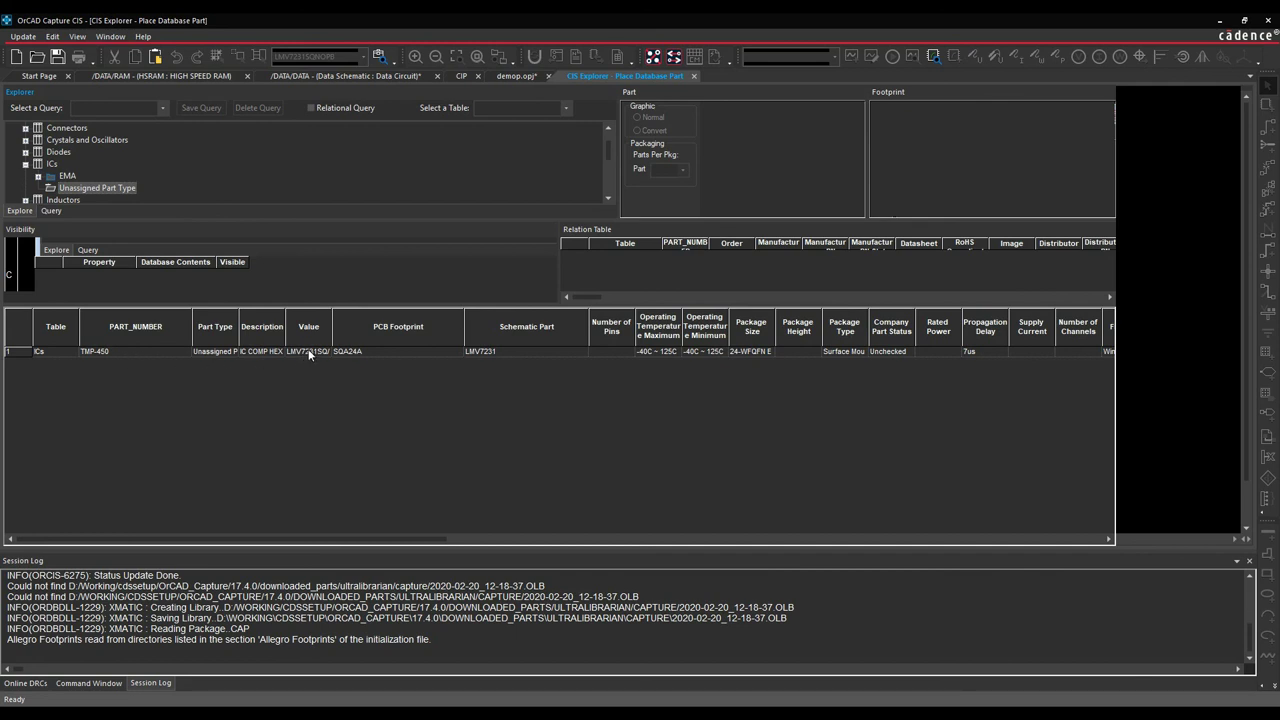
left_click(675, 351)
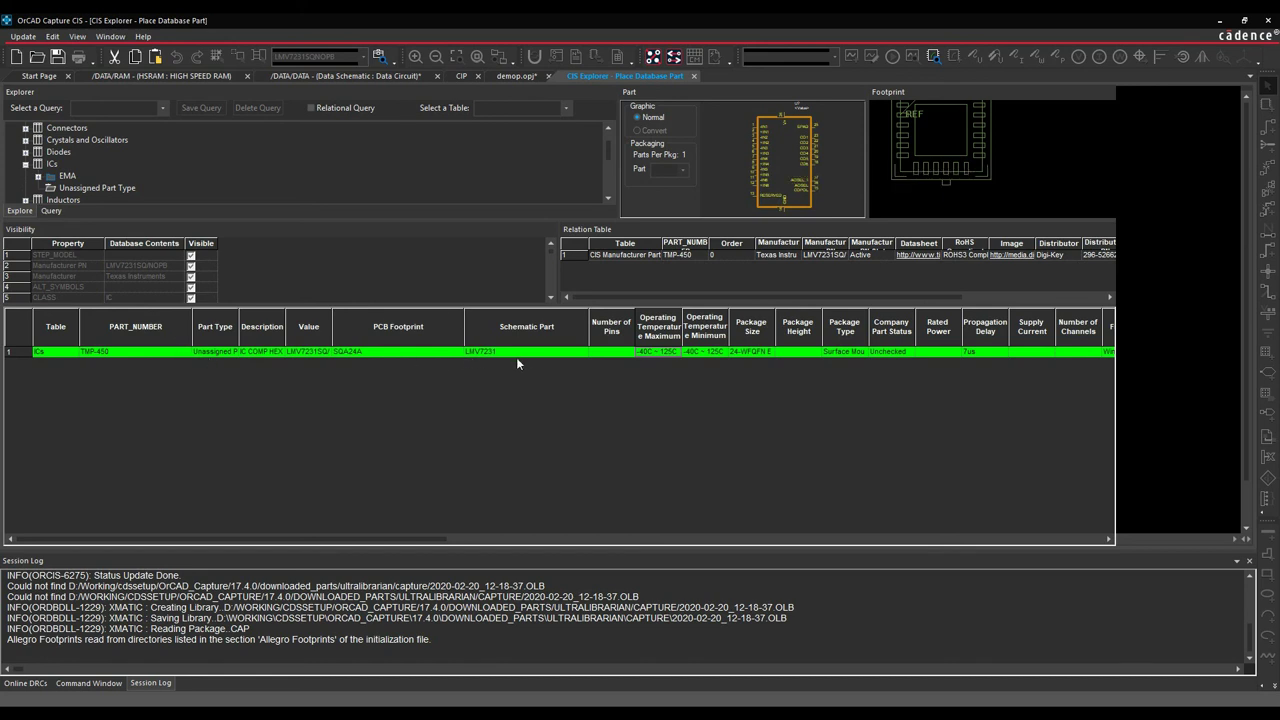
left_click(693, 76)
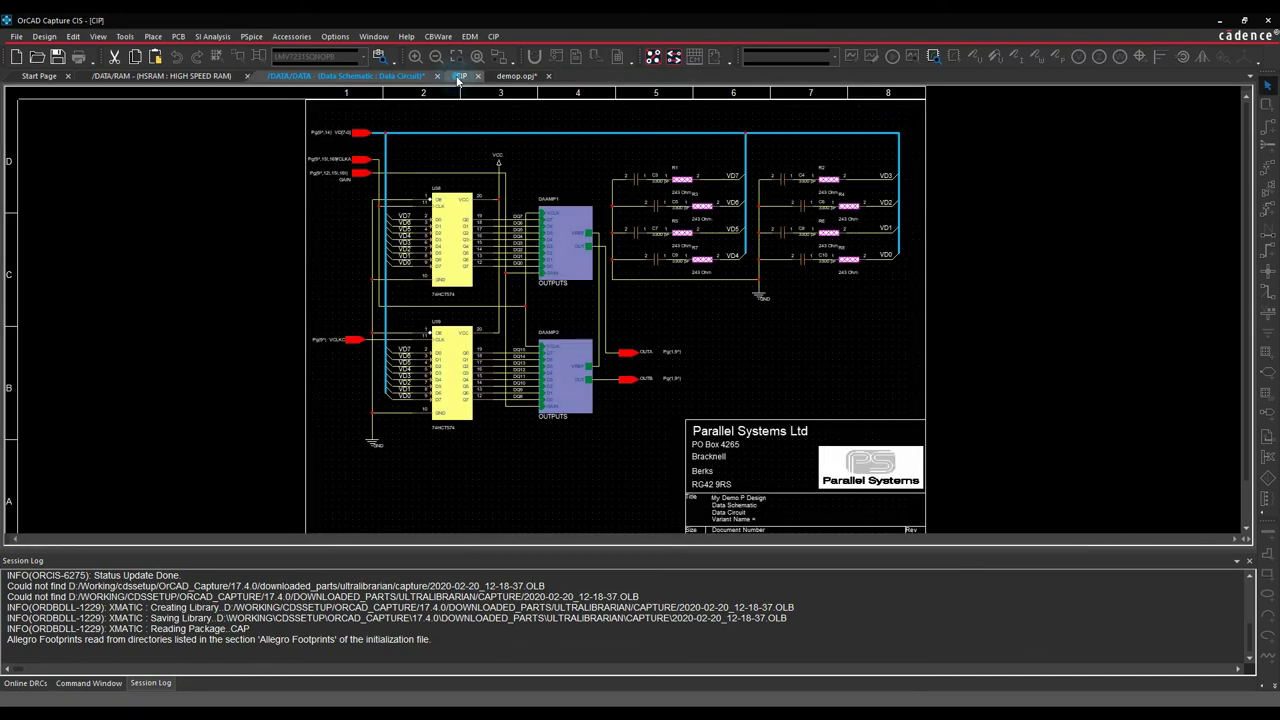
left_click(461, 76)
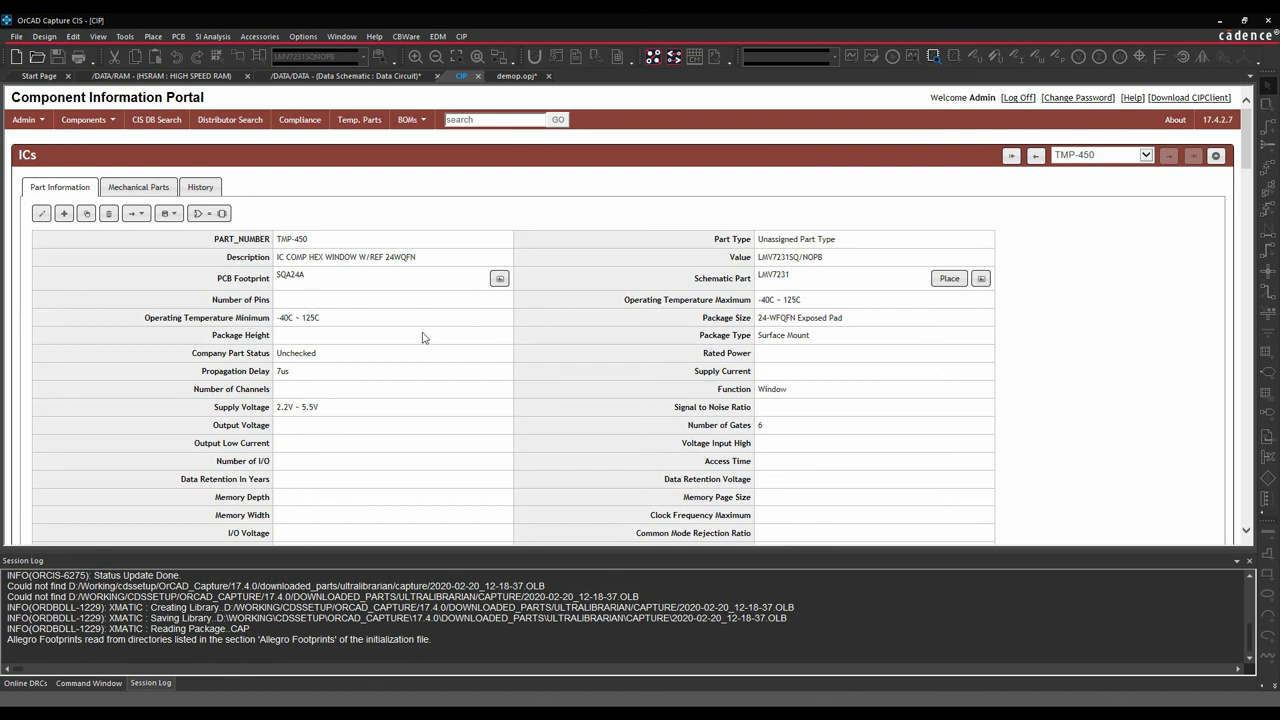
Edit TMP-450, assign next company part number PSL-00000058 and set Number of Pins to 24.
left_click(41, 216)
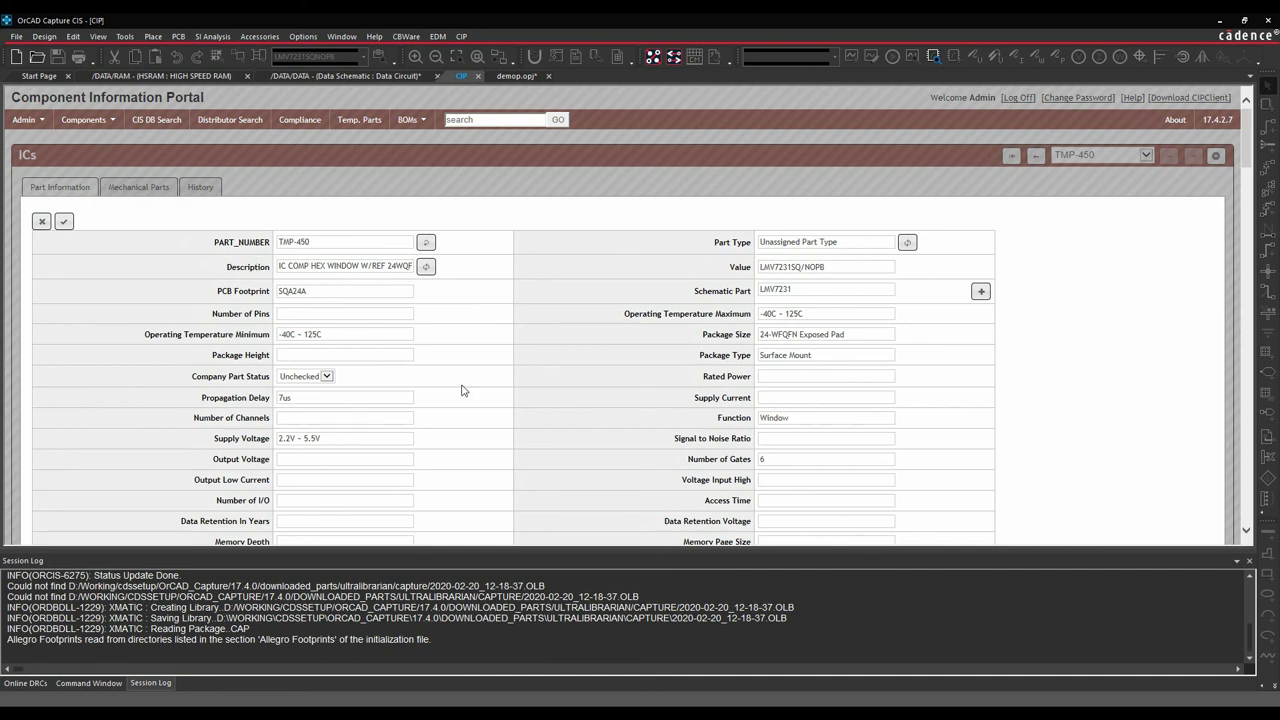
left_click(425, 244)
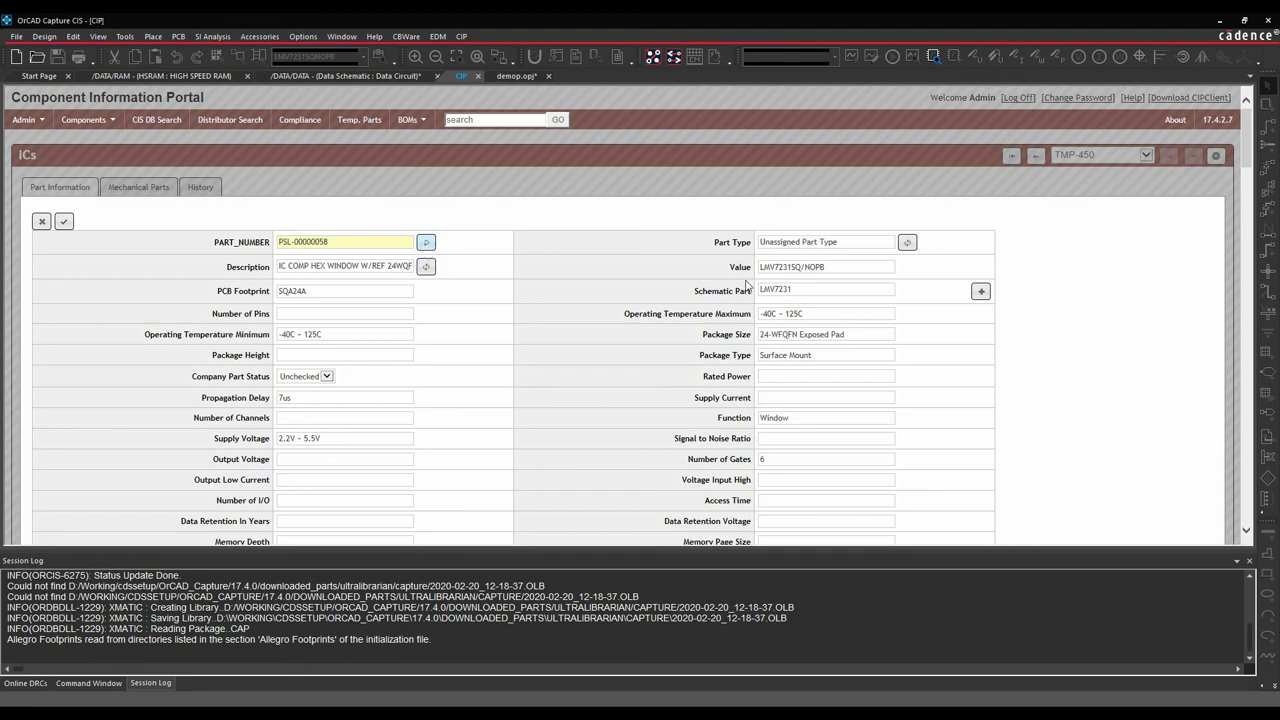
scroll(415, 340, "down", 1)
scroll(415, 340, "down", 3)
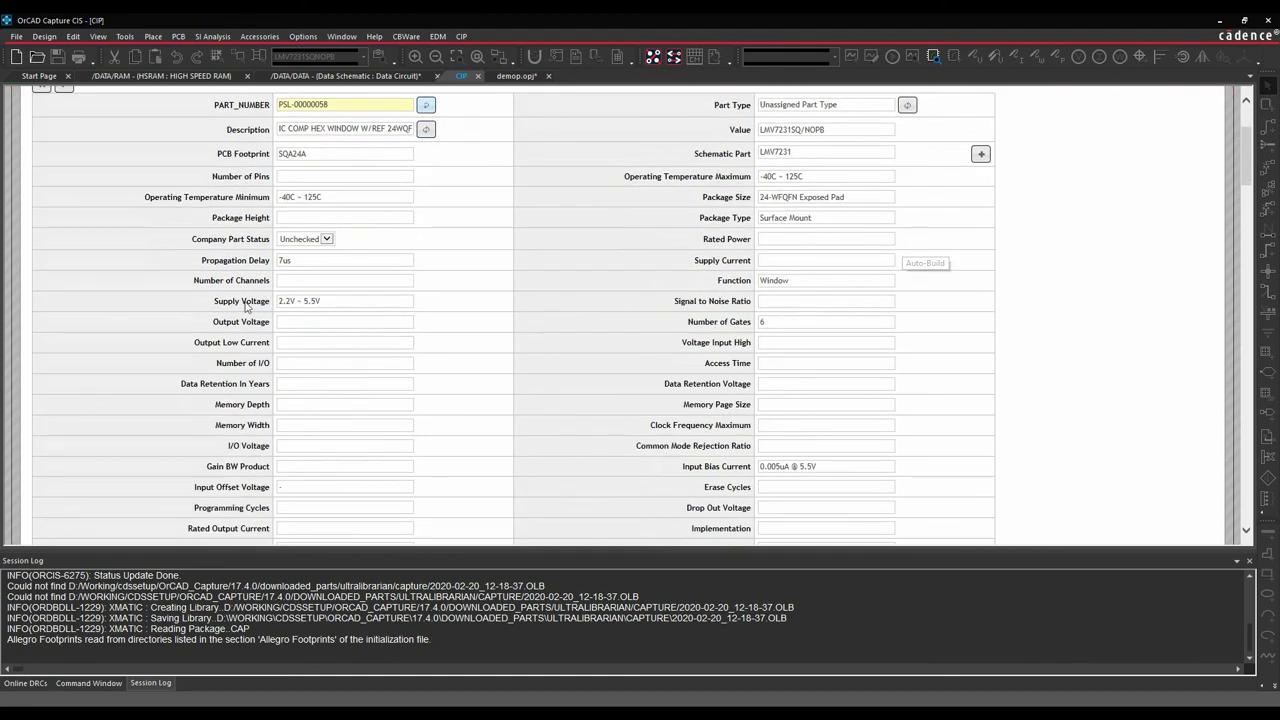
scroll(460, 448, "up", 3)
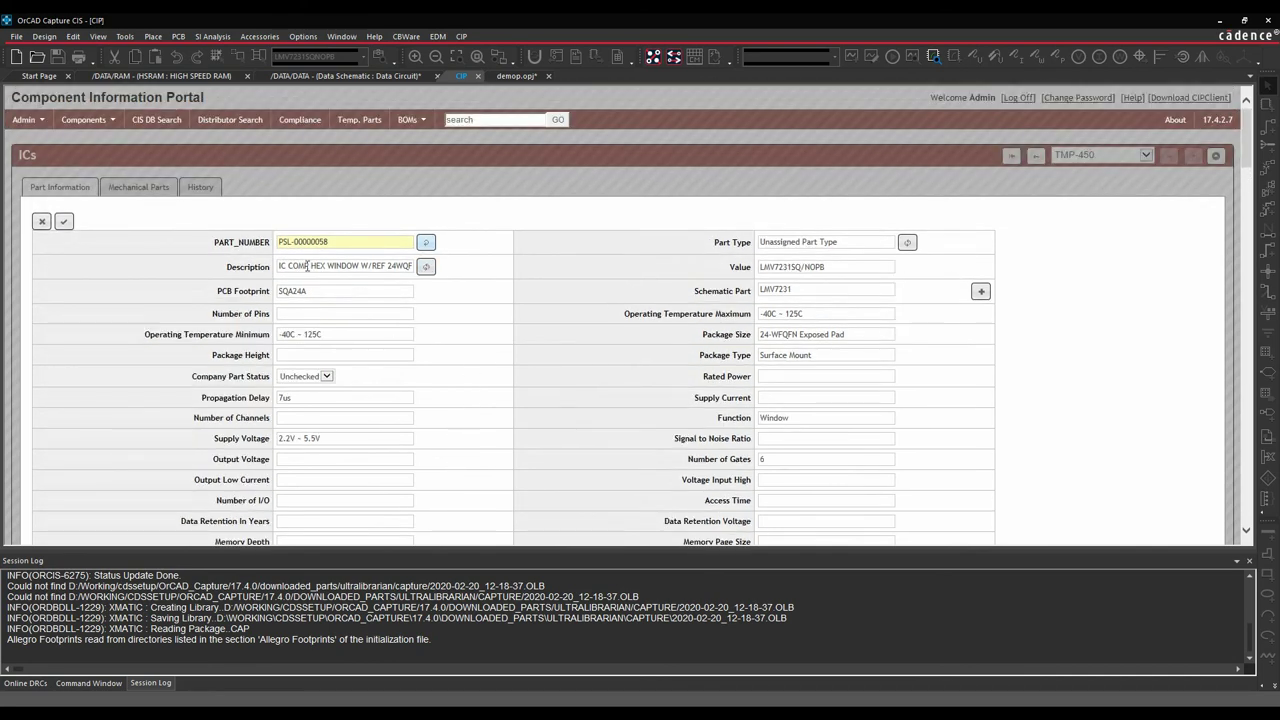
left_click(303, 313)
type("24")
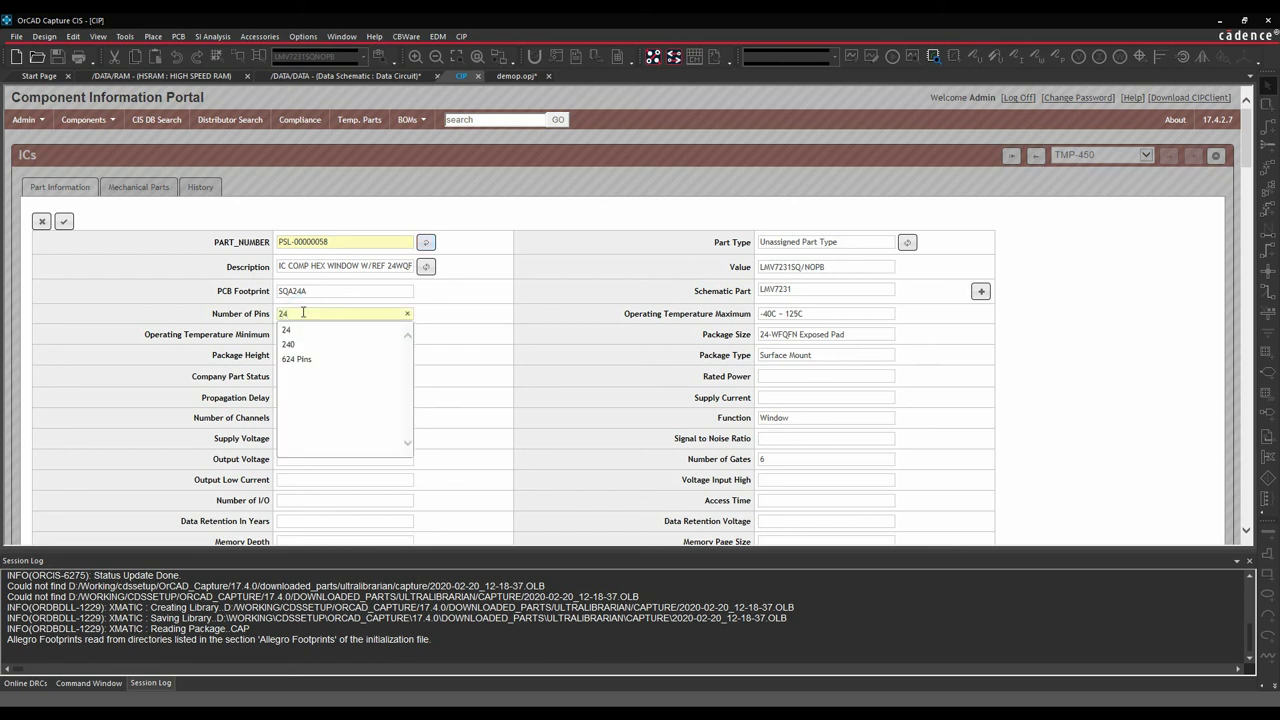
left_click(303, 313)
Set Package Height to 2.00 mm and Company Part Status to Checked.
left_click(464, 342)
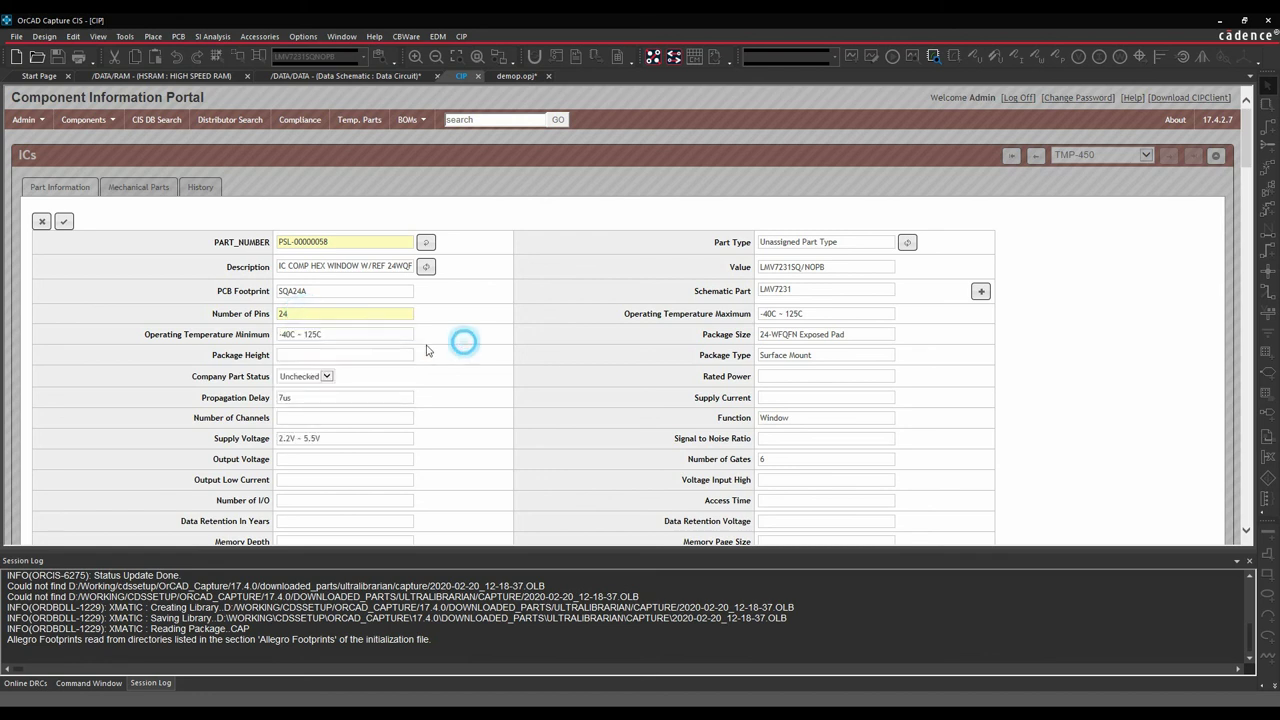
left_click(303, 353)
type("2.0")
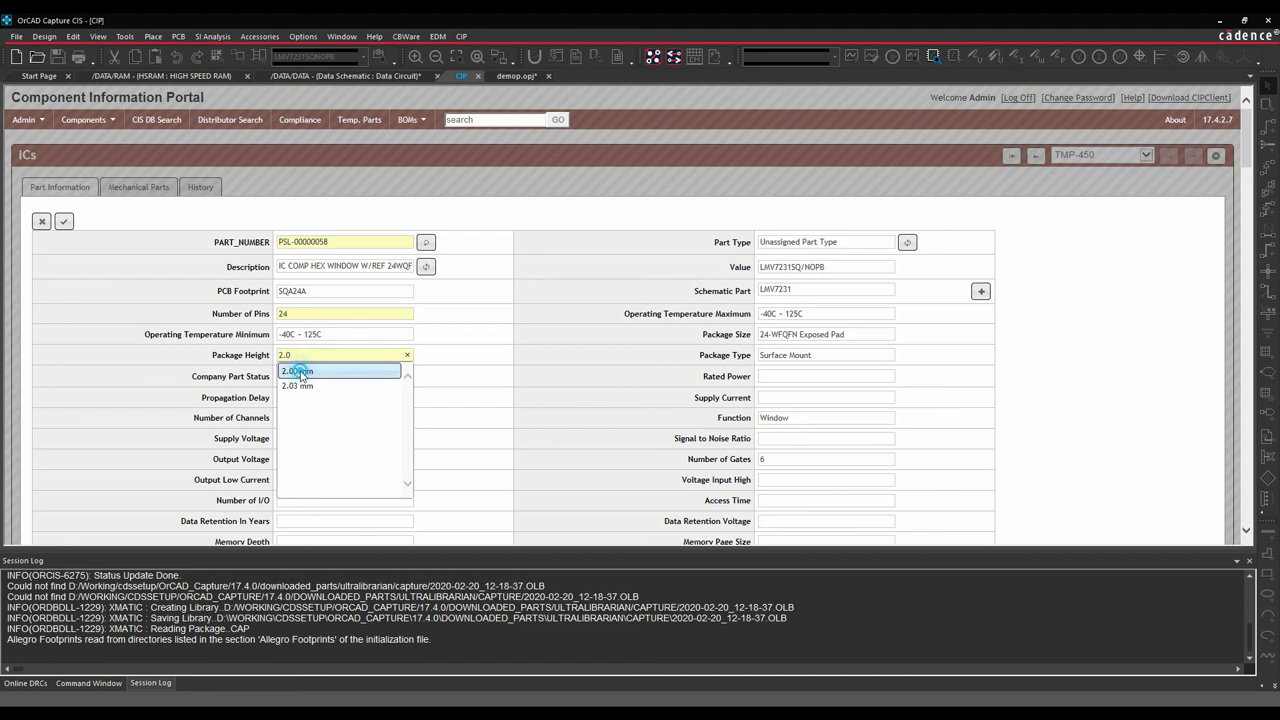
left_click(298, 371)
left_click(325, 377)
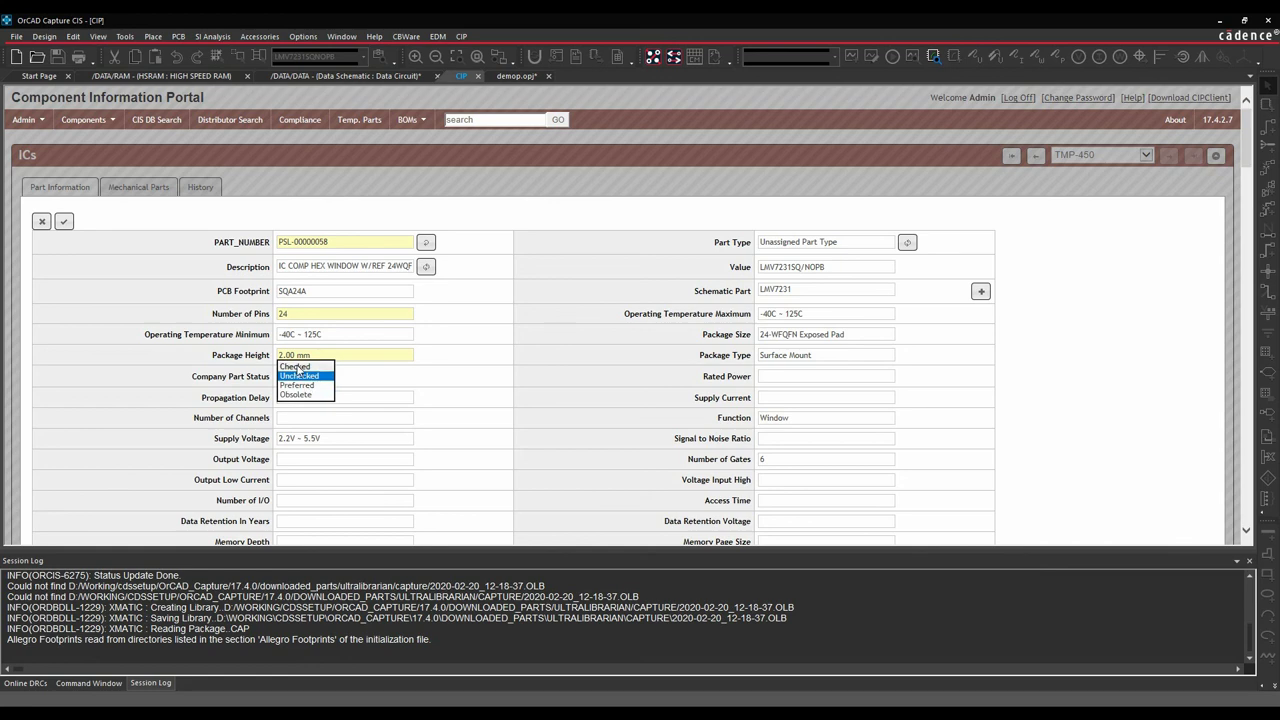
left_click(296, 366)
scroll(310, 468, "down", 5)
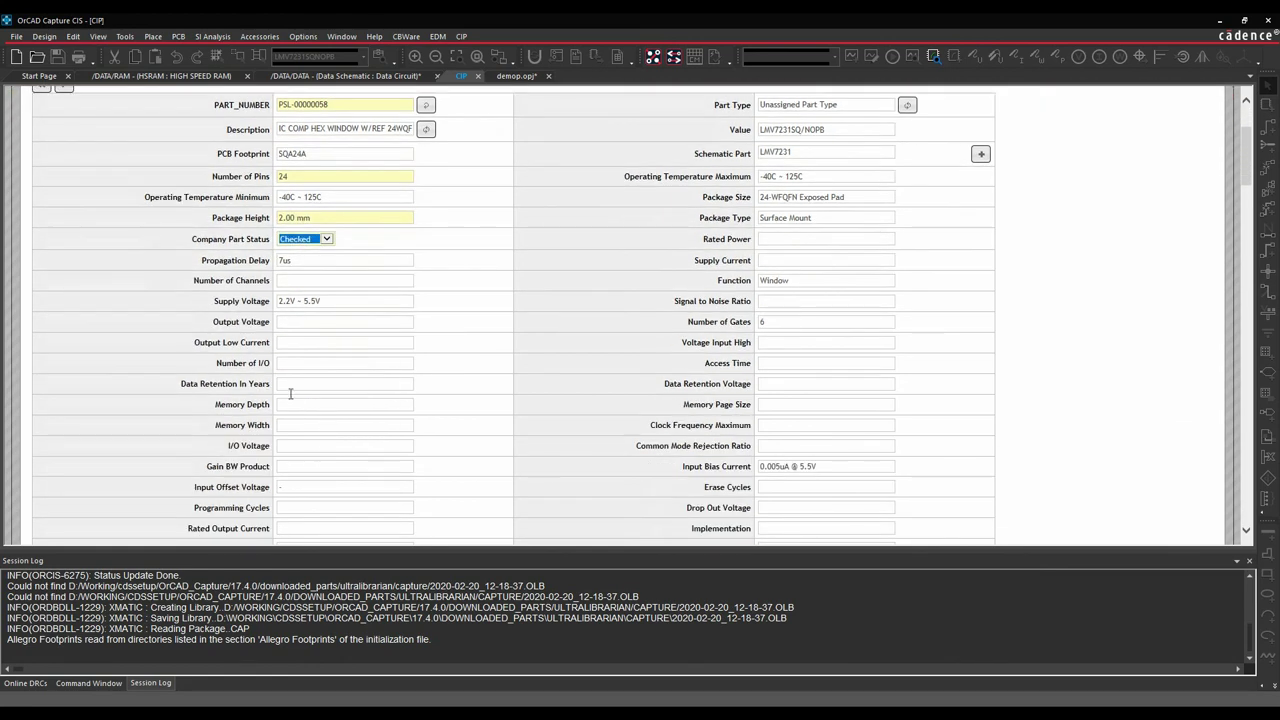
scroll(298, 452, "up", 4)
scroll(298, 452, "up", 2)
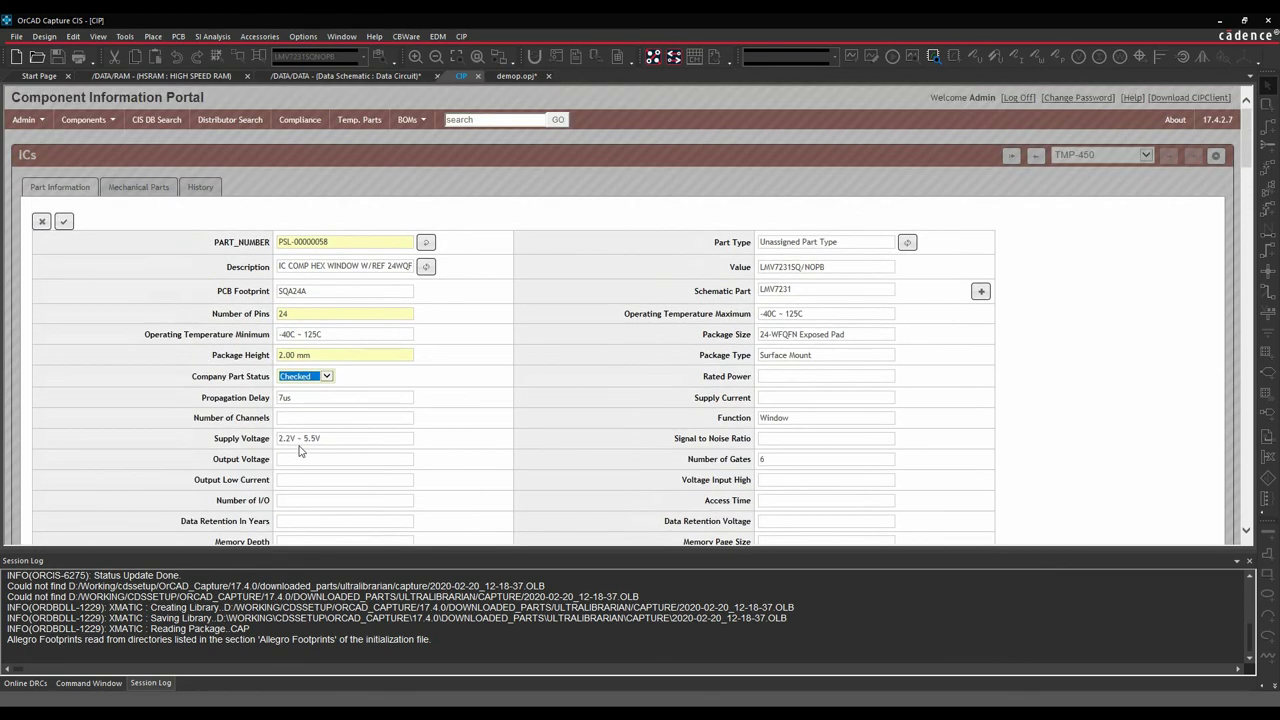
Change the part type to MYCOMPANY\SMD\HEX and save PSL-00000058 with Checked status.
left_click(855, 241)
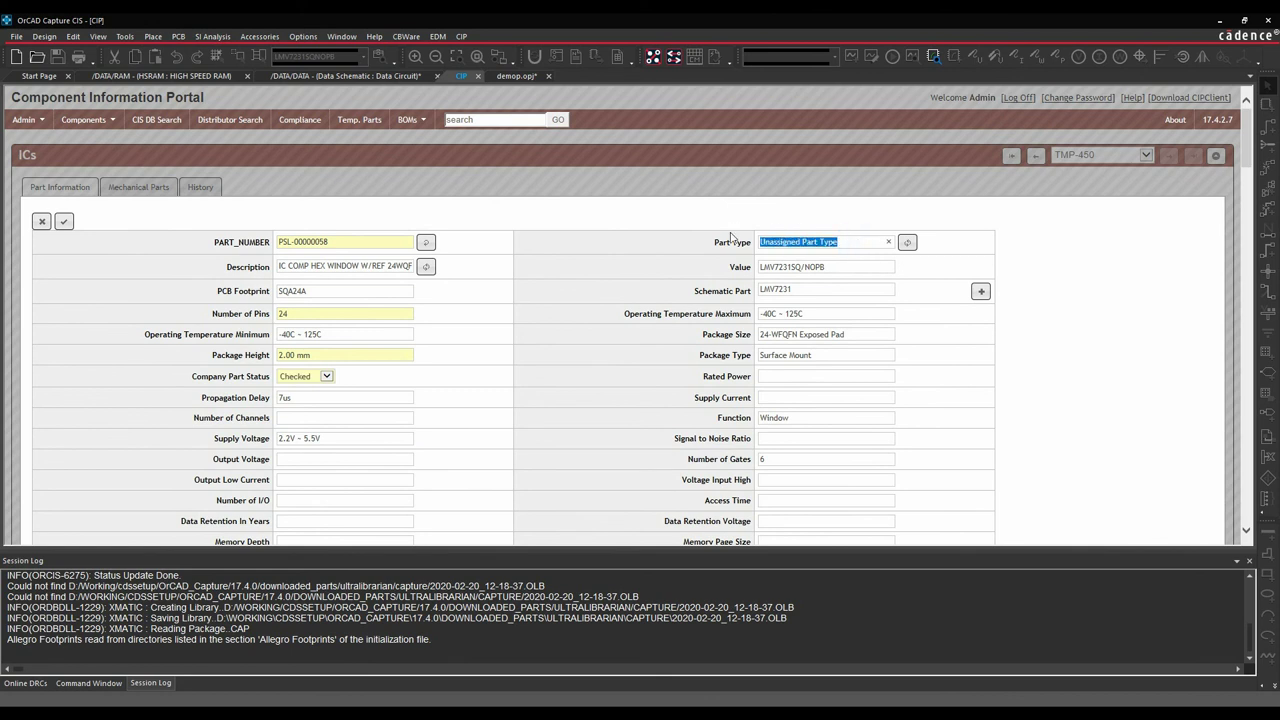
type("MY")
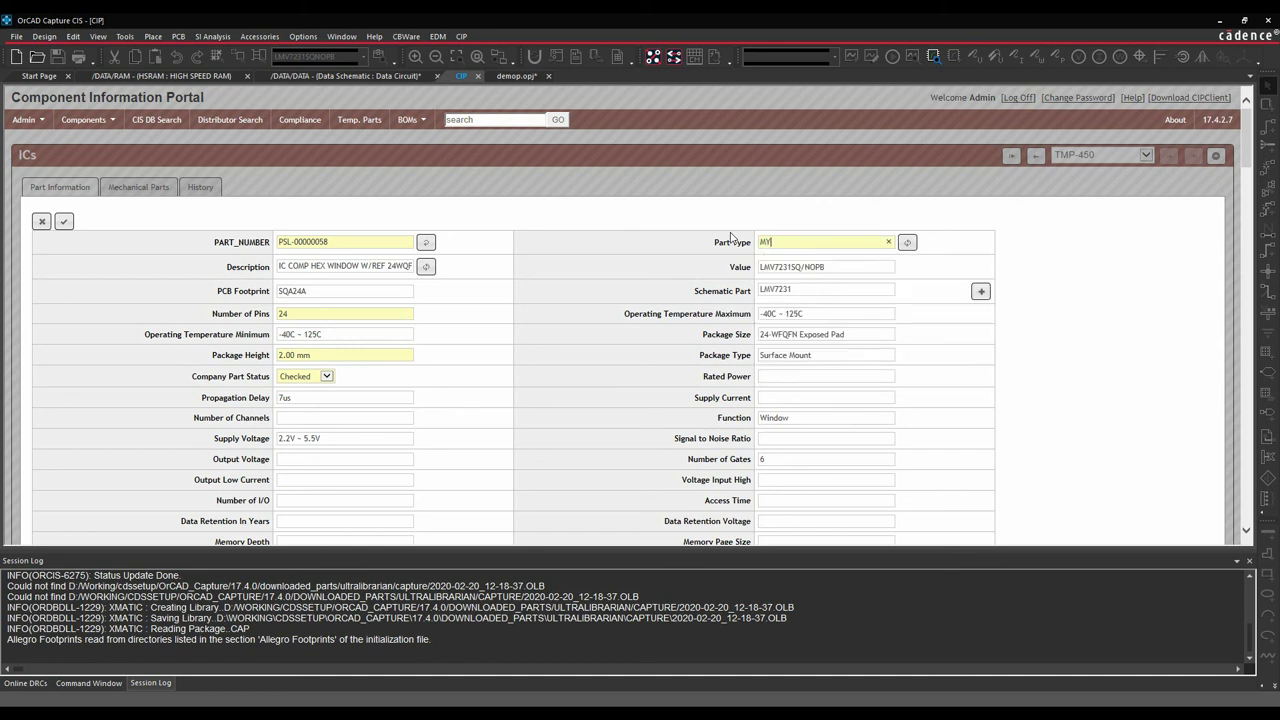
type("COMPANY\\SMD\\HEX")
scroll(788, 454, "down", 2)
scroll(788, 454, "up", 2)
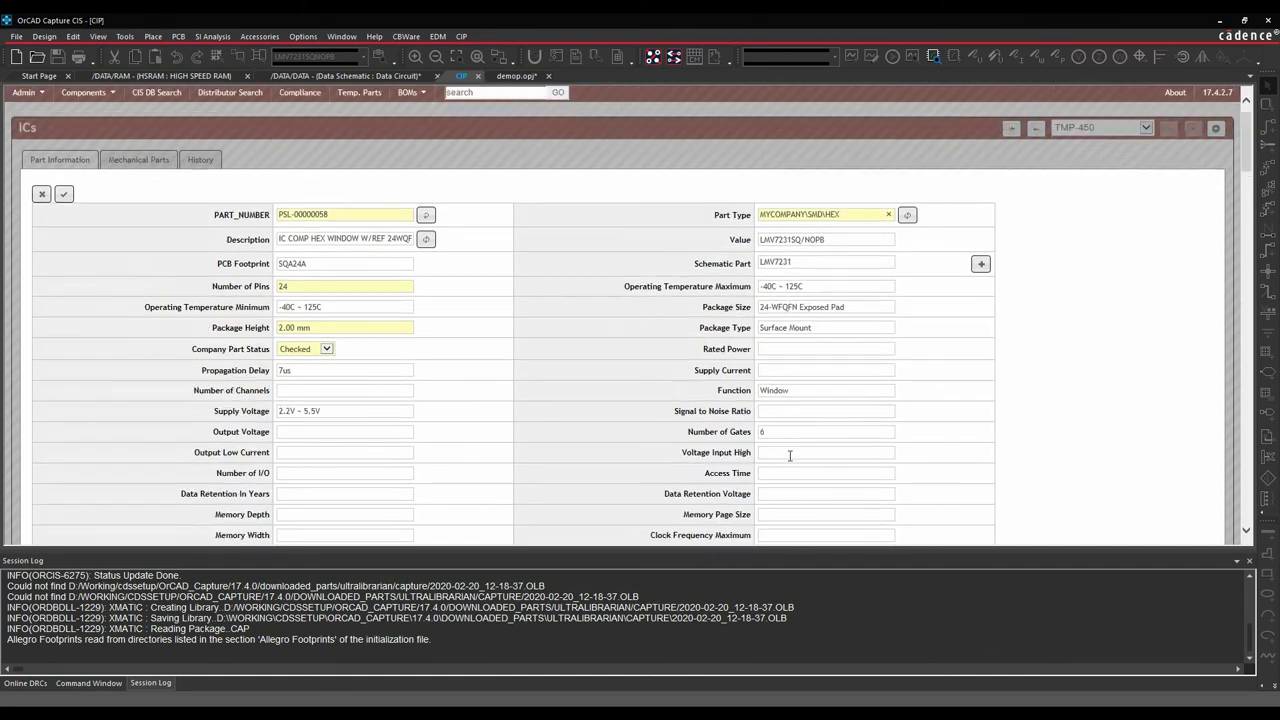
left_click(64, 222)
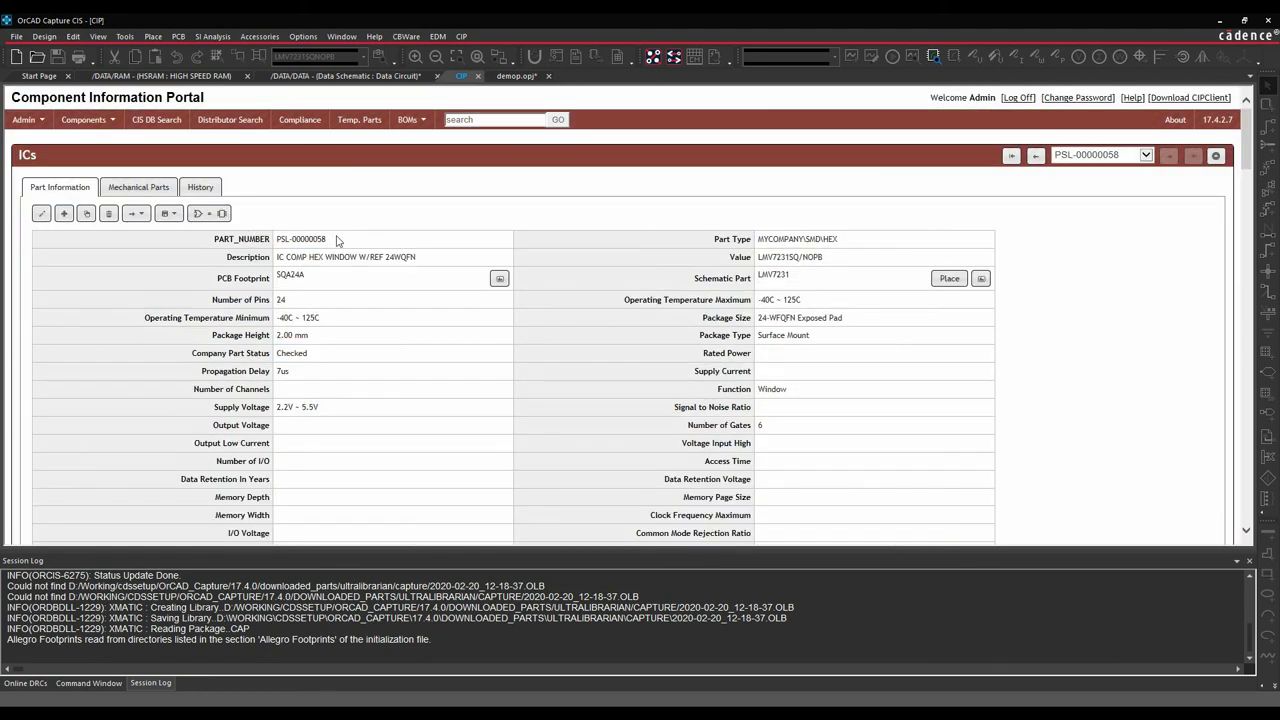
From the Data Circuit schematic, browse CIP-E_CIS_DB > ICs > MYCOMPANY > SMD > HEX and select PSL-00000058 for placement.
left_click(363, 77)
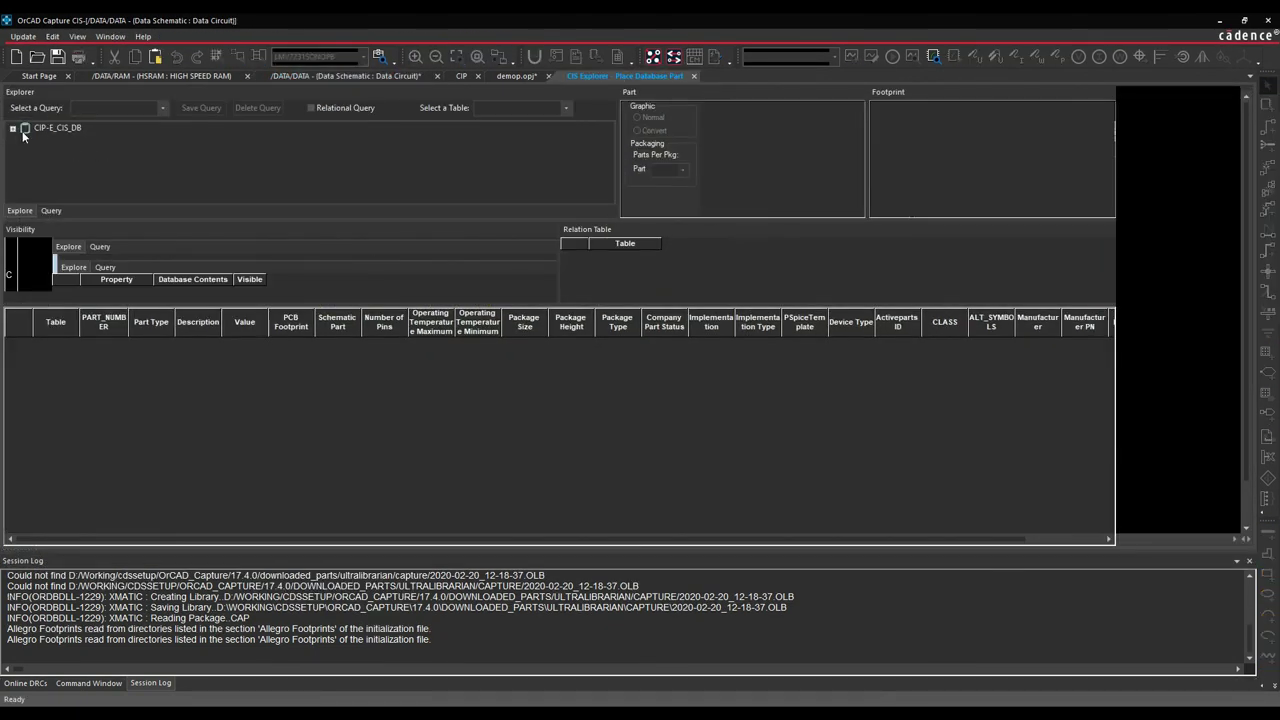
left_click(13, 129)
left_click(25, 188)
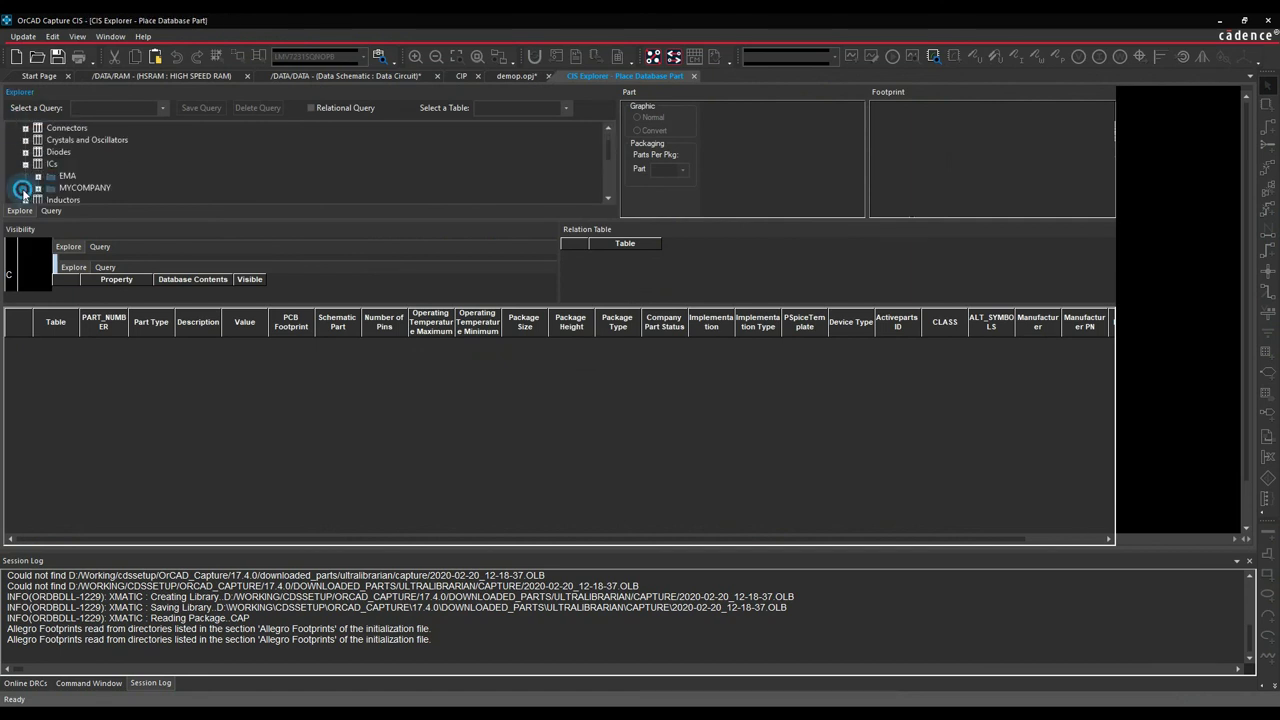
scroll(22, 190, "down", 1)
left_click(40, 153)
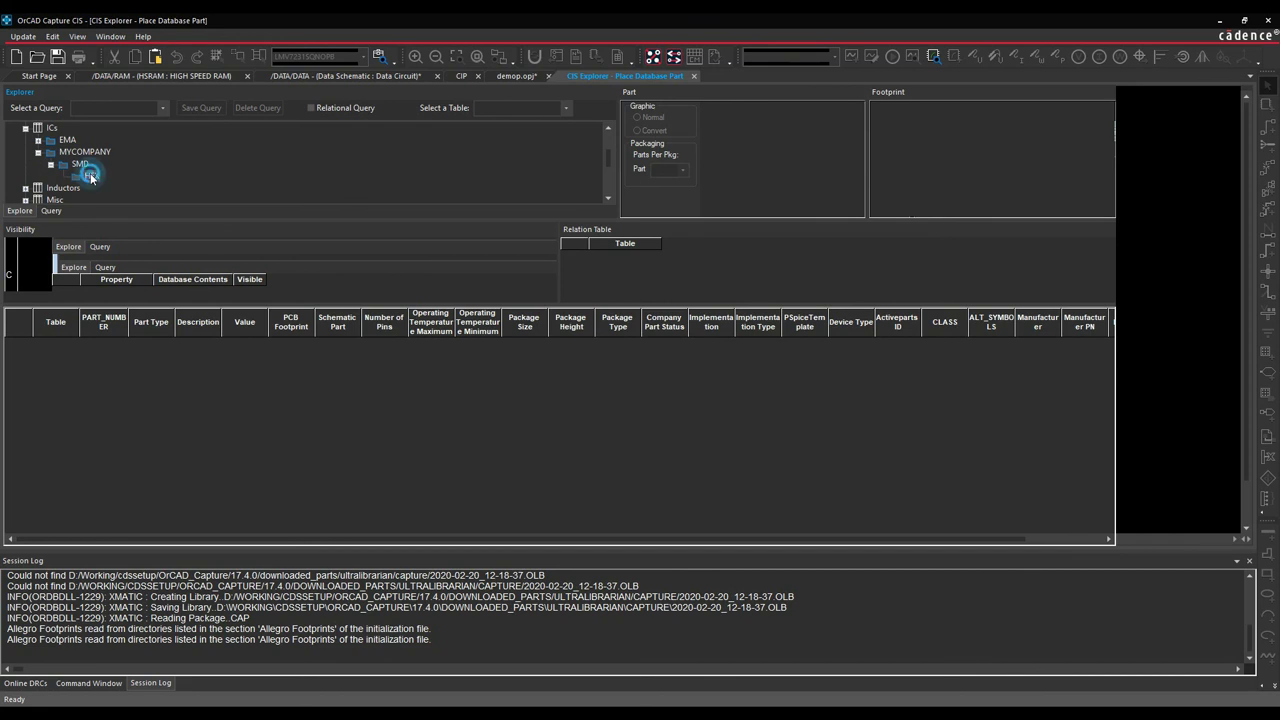
left_click(91, 176)
left_click(114, 347)
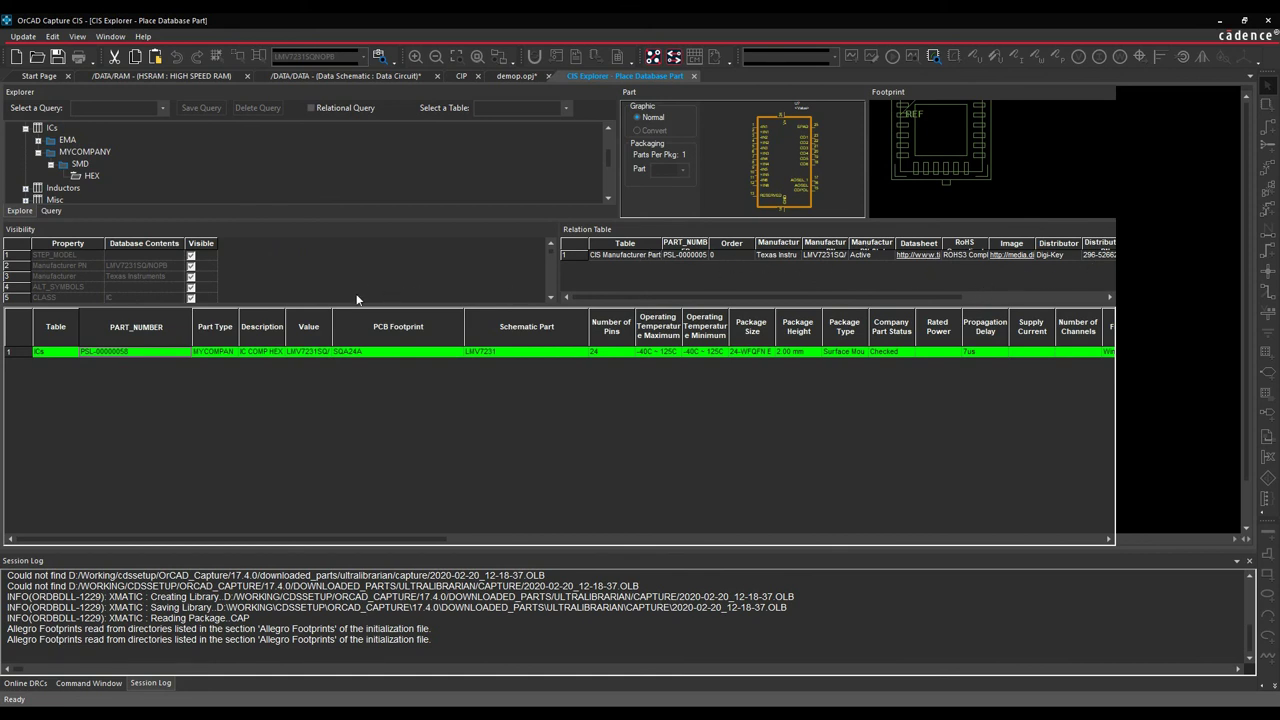
left_click(265, 25)
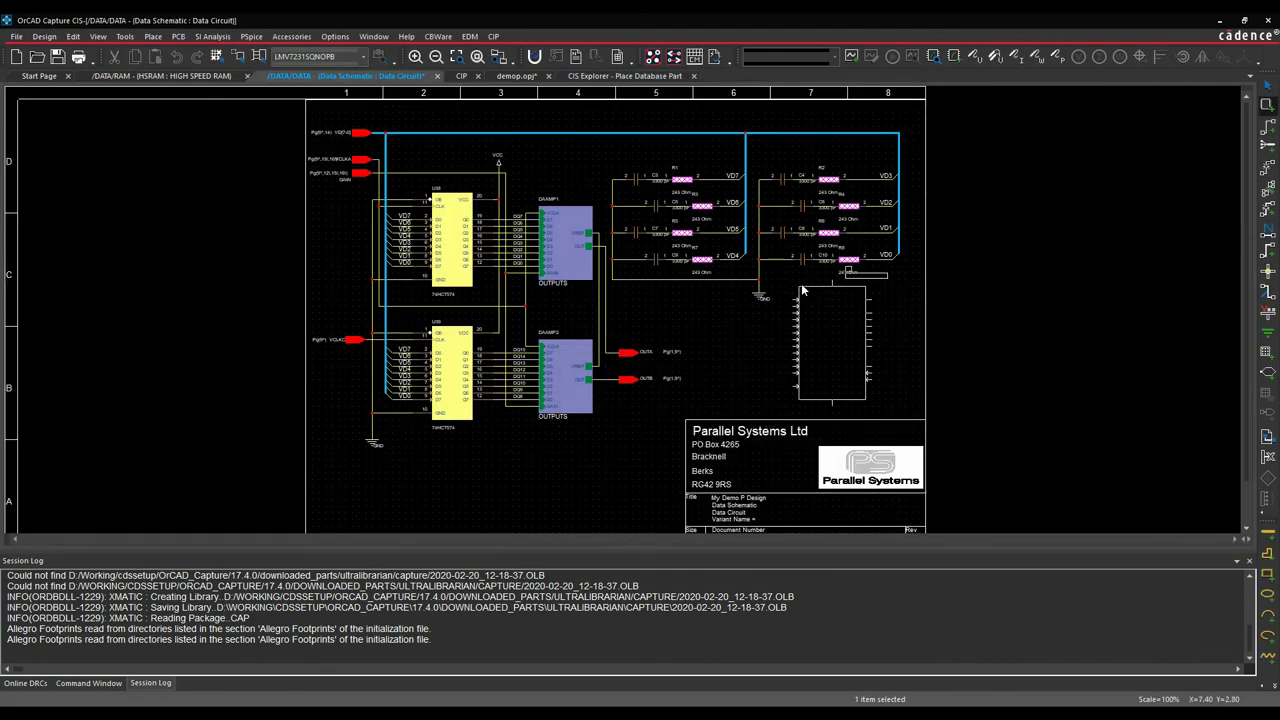
Drop part U40 above the title block and view its properties: PSL-00000058, LMV7231SQ/NOPB, SQA24A.
left_click(802, 290)
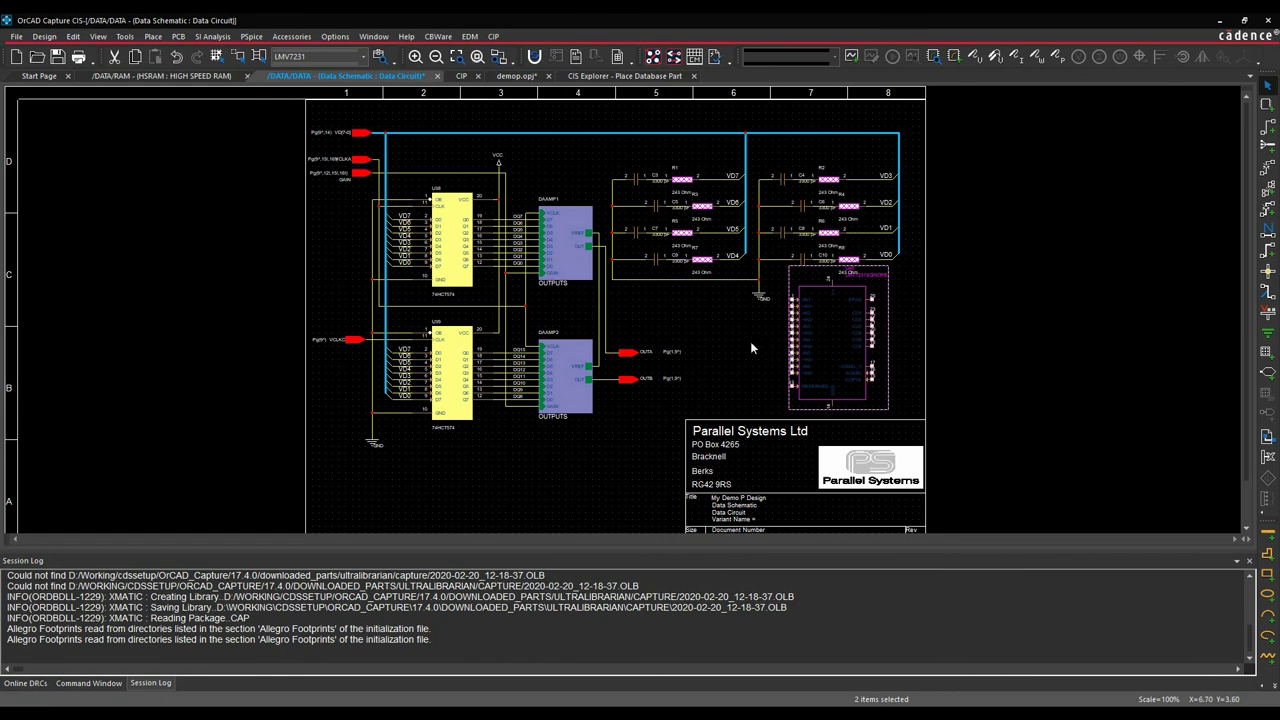
double_click(821, 335)
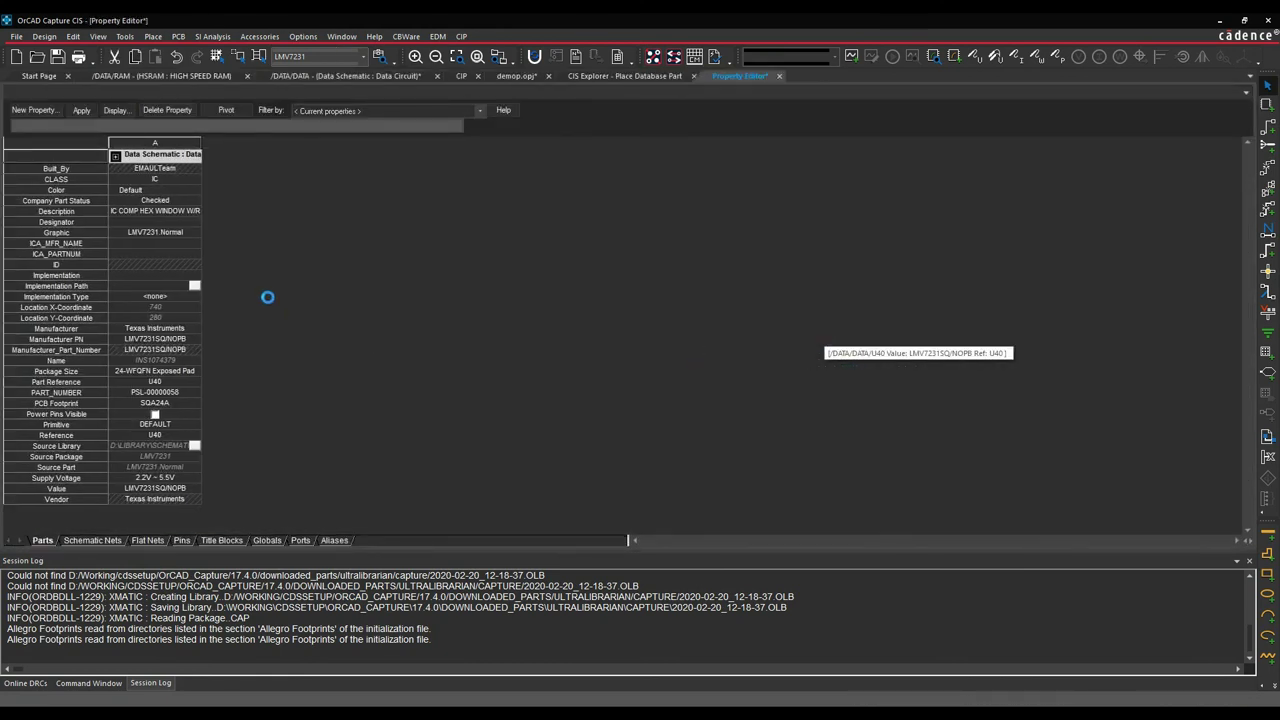